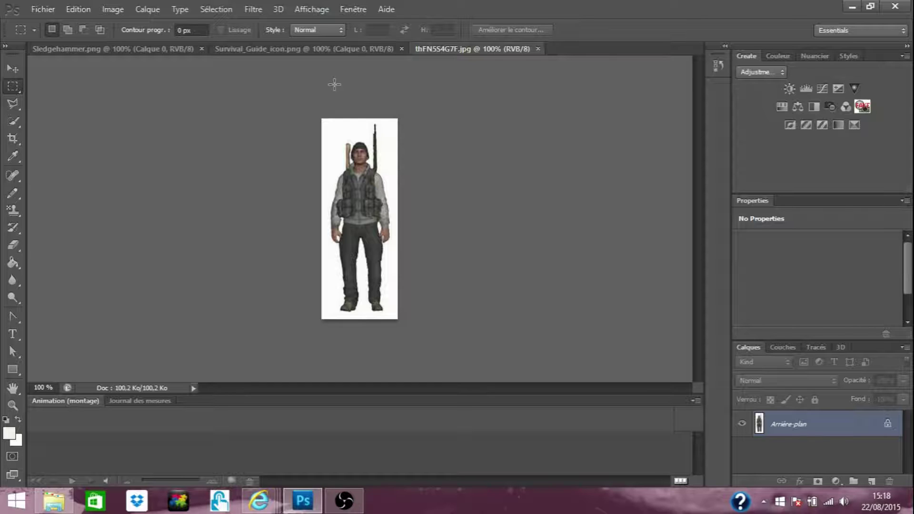
Create a new 1920 × 1080 pixel RGB document at 72 pixels/inch with a white background, fitted to the screen
{"action": "left_click", "coordinate": [58, 11]}
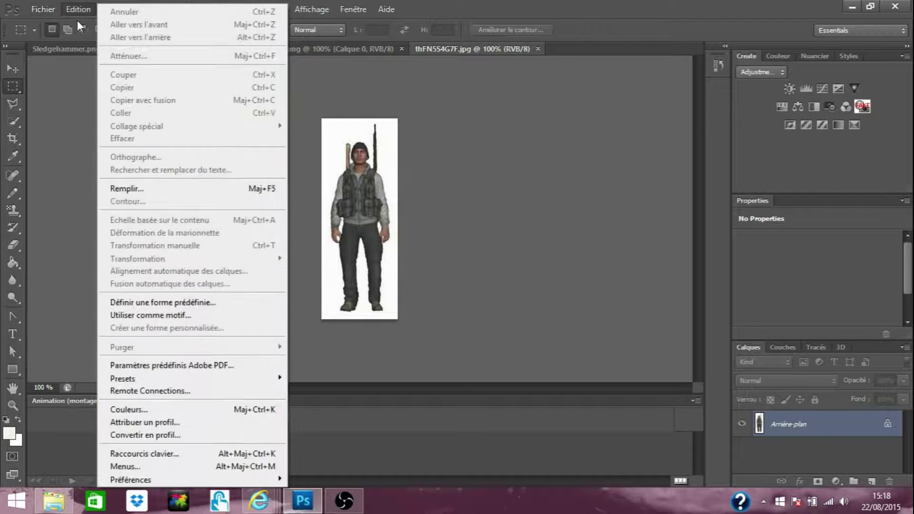
{"action": "left_click", "coordinate": [55, 25]}
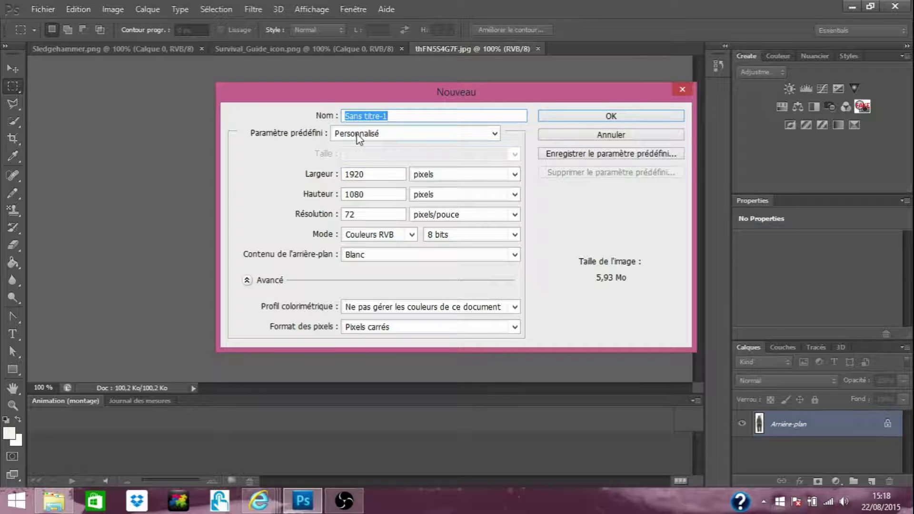
{"action": "left_click", "coordinate": [576, 117]}
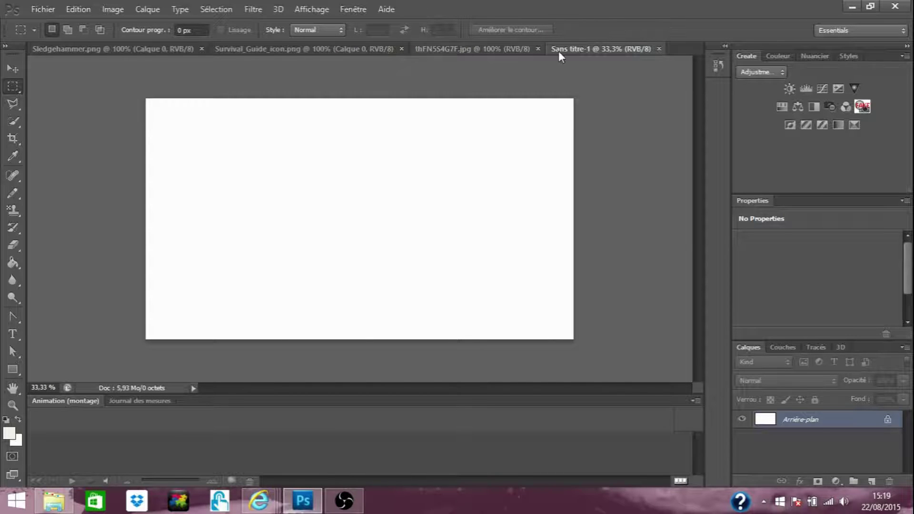
{"action": "left_click", "coordinate": [313, 8]}
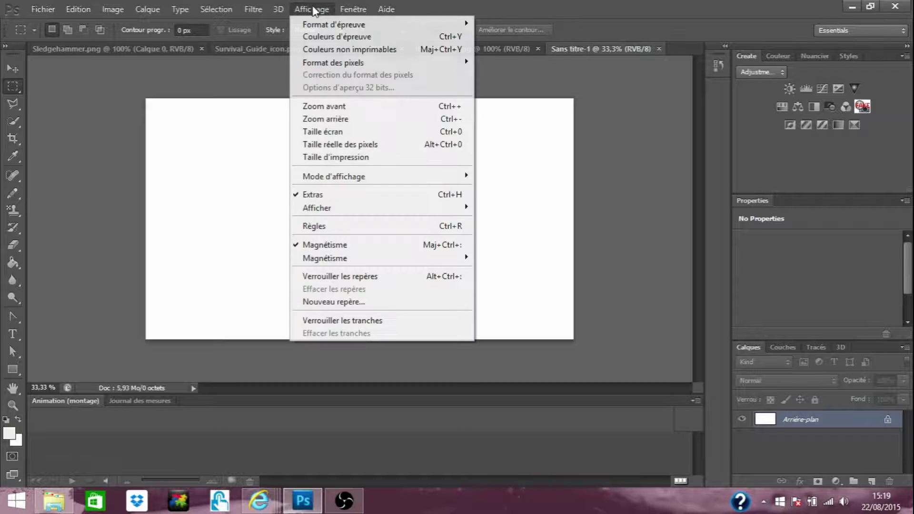
{"action": "left_click", "coordinate": [362, 130]}
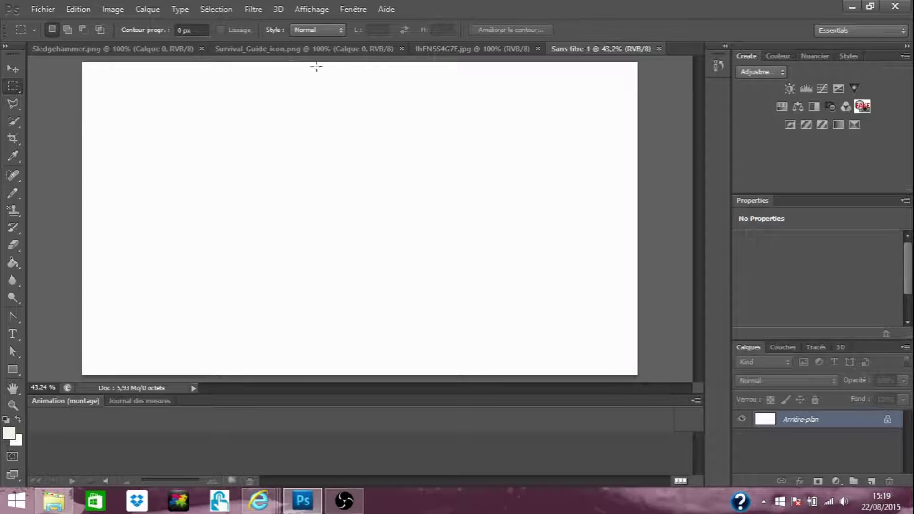
Add a new empty layer and delete the Arrière-plan layer so the canvas is transparent
{"action": "left_click", "coordinate": [873, 481]}
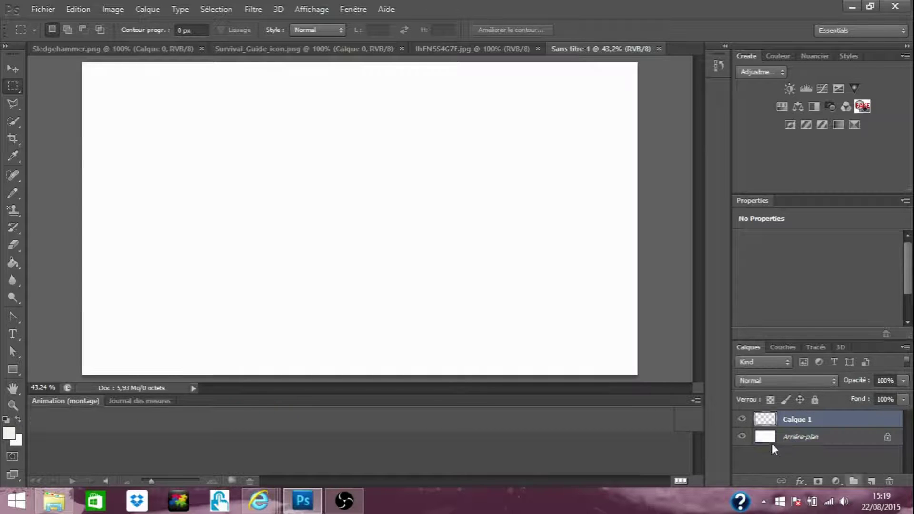
{"action": "left_click", "coordinate": [742, 437]}
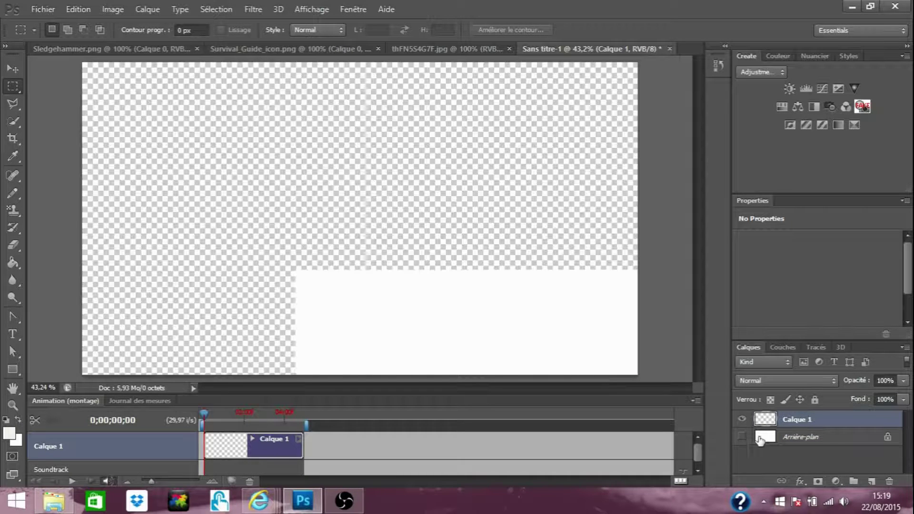
{"action": "right_click", "coordinate": [816, 437]}
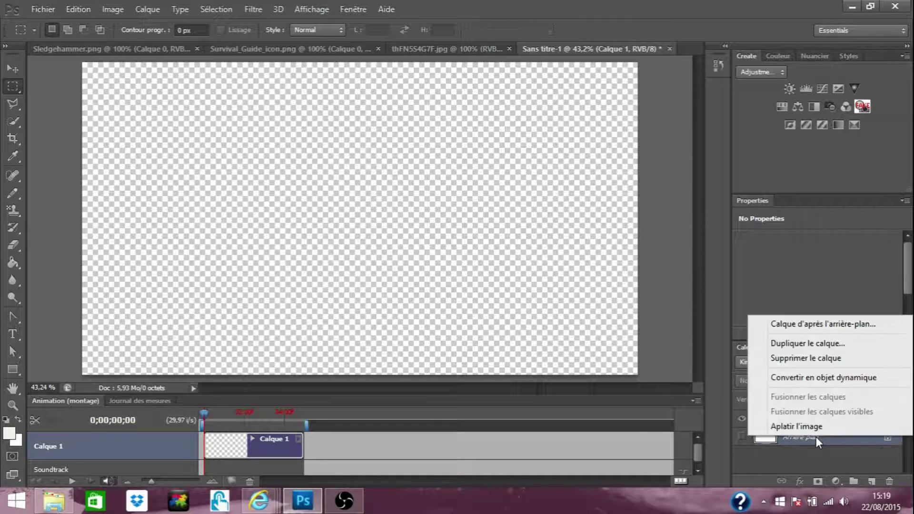
{"action": "left_click", "coordinate": [805, 359]}
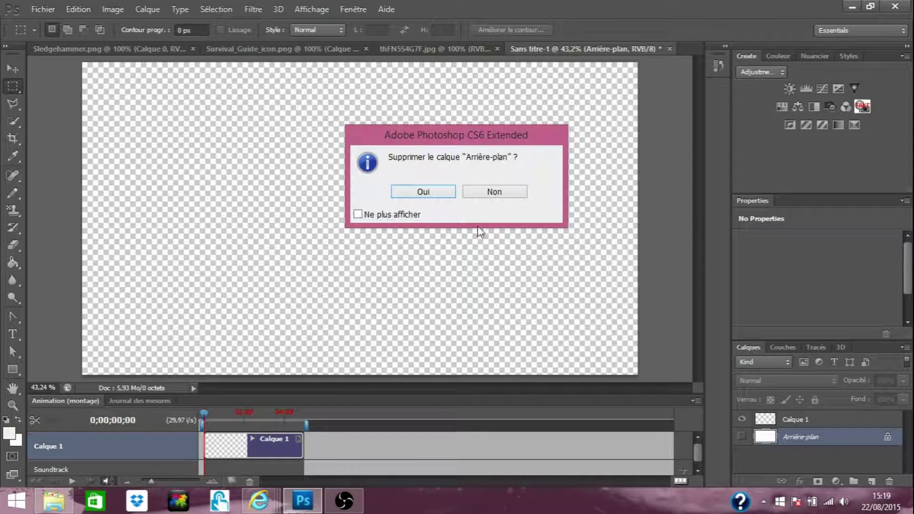
{"action": "left_click", "coordinate": [441, 193]}
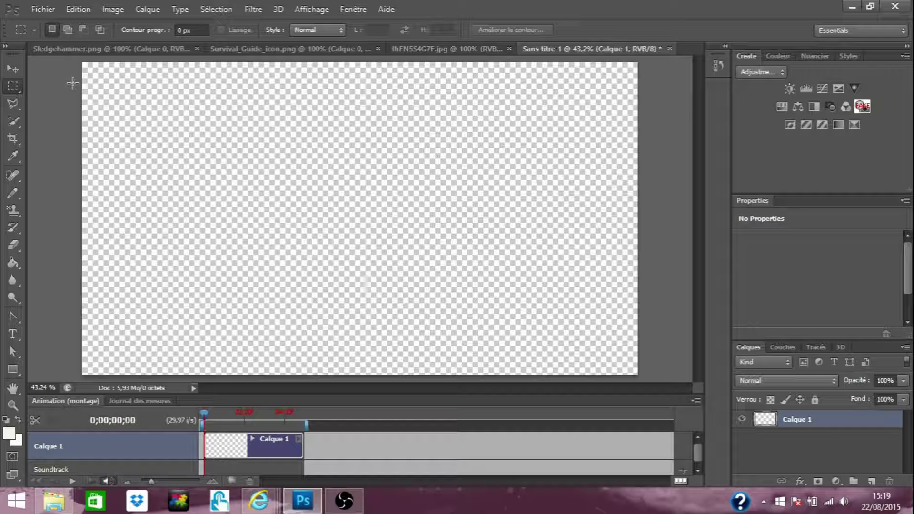
{"action": "left_click", "coordinate": [101, 49]}
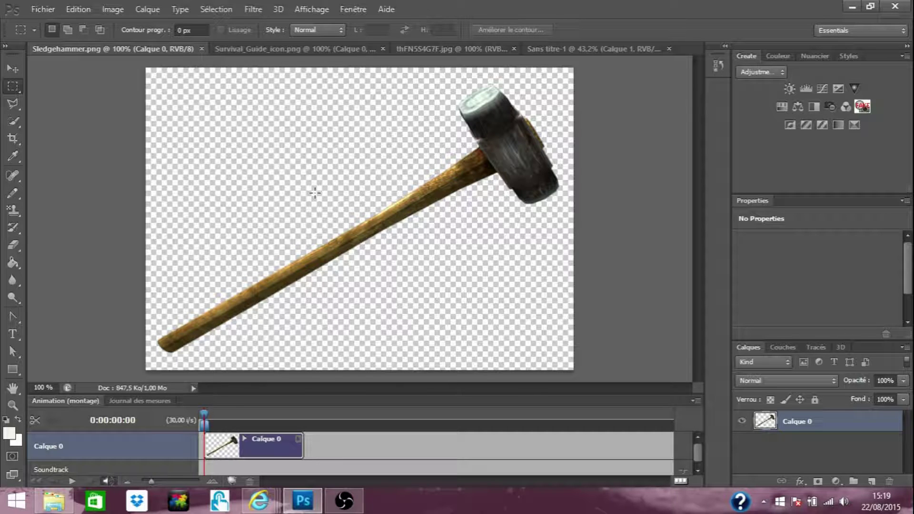
{"action": "left_click", "coordinate": [543, 46]}
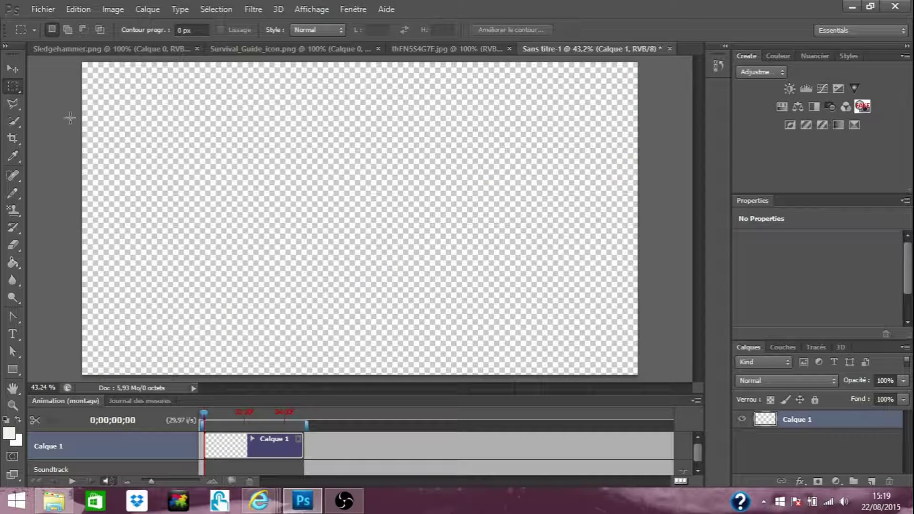
Select a thin strip along the full upper edge of the canvas with the Polygonal Lasso
{"action": "left_click", "coordinate": [12, 107]}
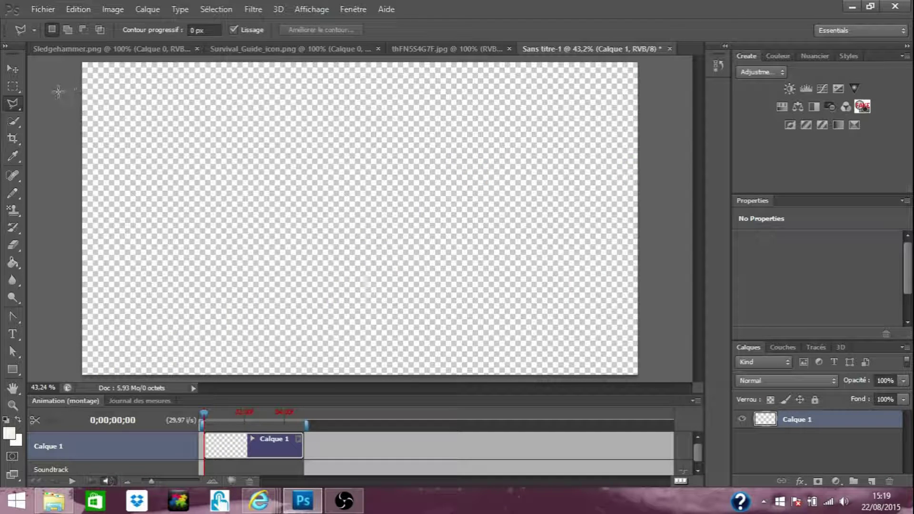
{"action": "right_click", "coordinate": [13, 108]}
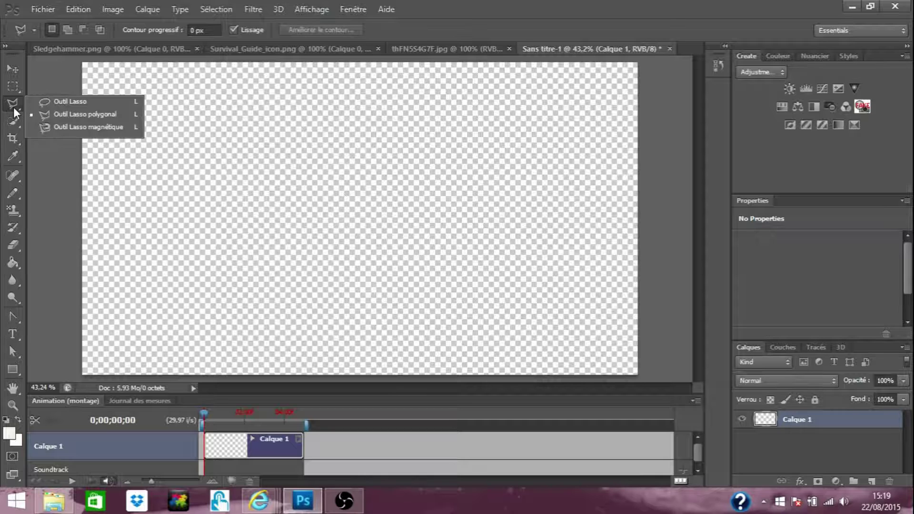
{"action": "left_click", "coordinate": [49, 113]}
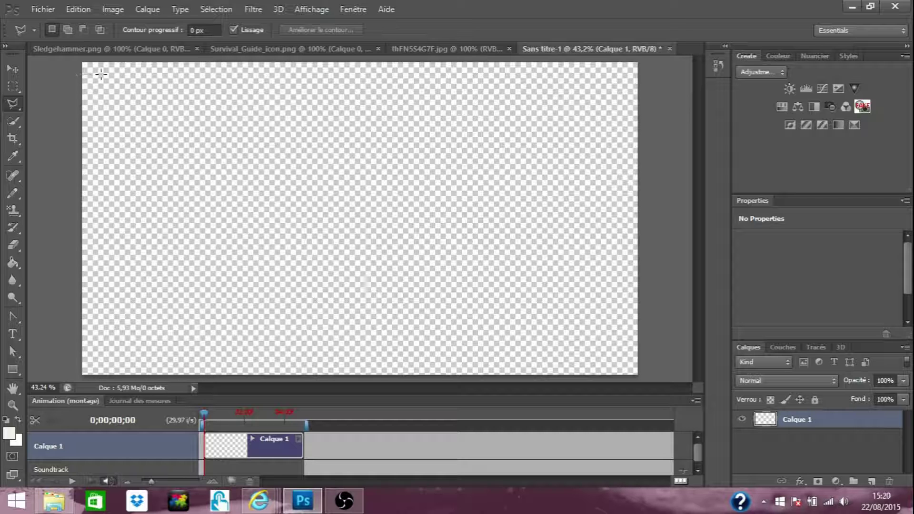
{"action": "left_click", "coordinate": [84, 74]}
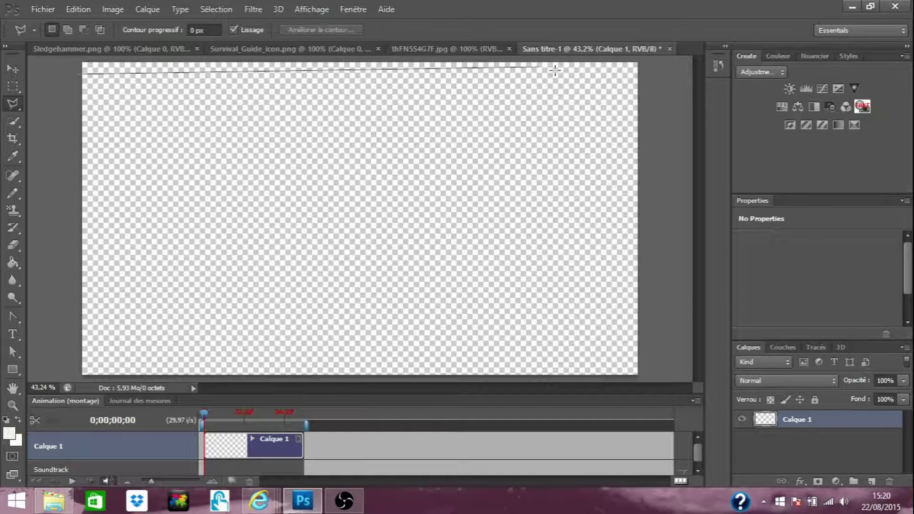
{"action": "left_click", "coordinate": [649, 73]}
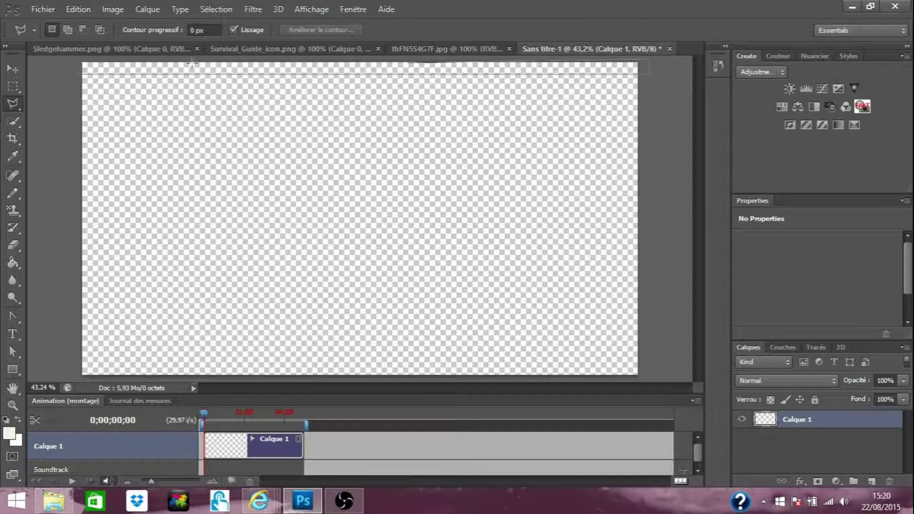
{"action": "double_click", "coordinate": [78, 76]}
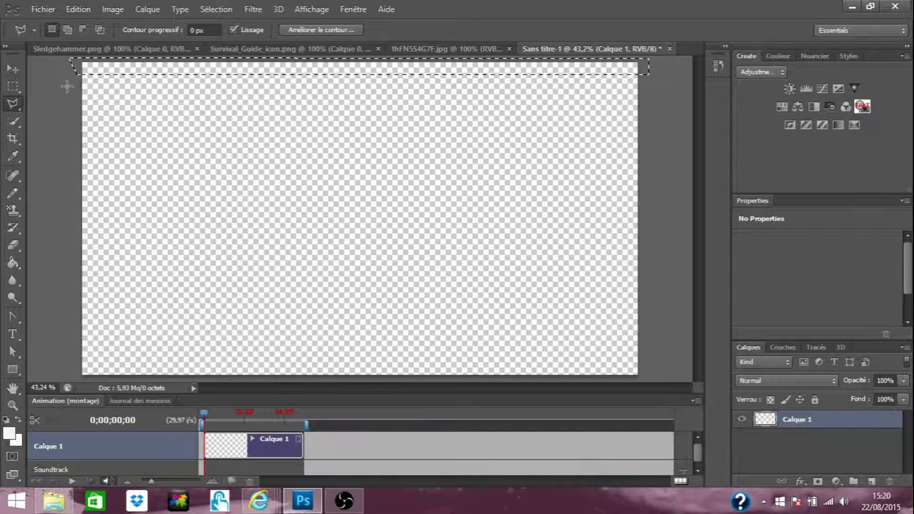
Set the foreground colour to grey 999696 and fill the selected upper strip with the Paint Bucket
{"action": "left_click", "coordinate": [8, 434]}
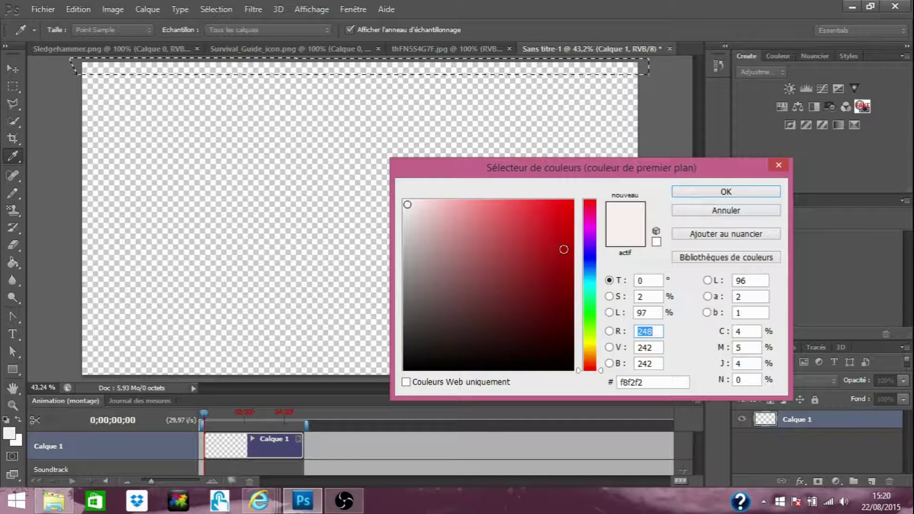
{"action": "left_click", "coordinate": [406, 268]}
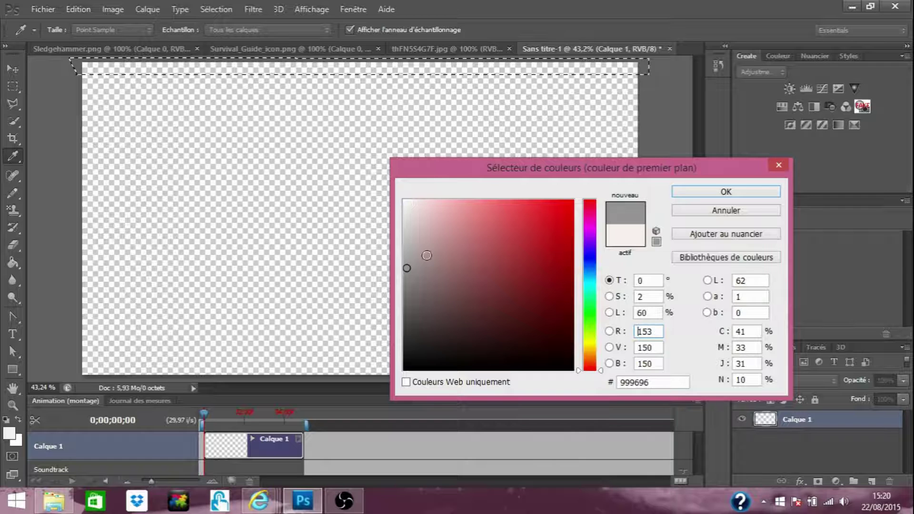
{"action": "left_click", "coordinate": [681, 191]}
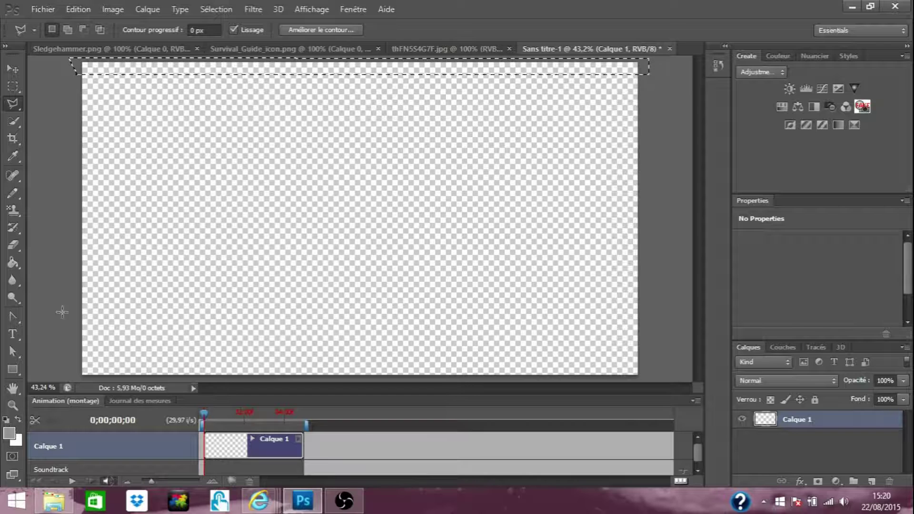
{"action": "left_click", "coordinate": [14, 262]}
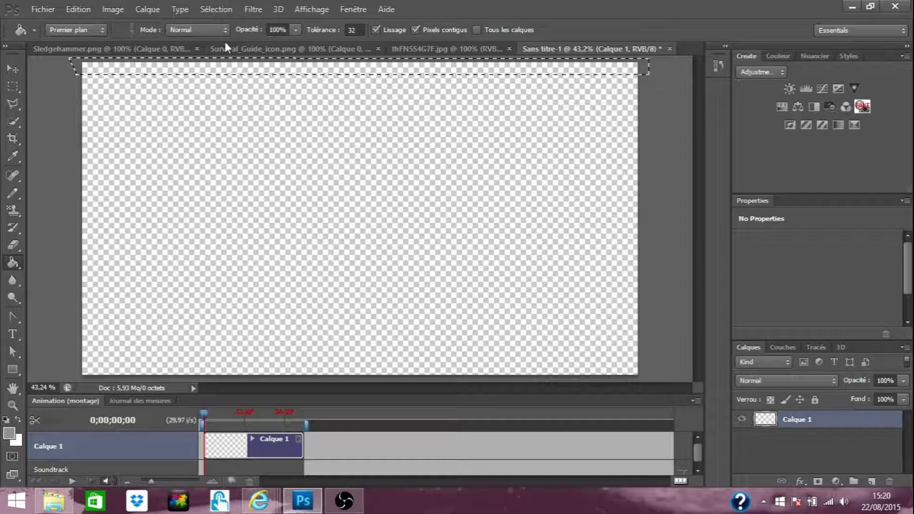
{"action": "left_click", "coordinate": [200, 71]}
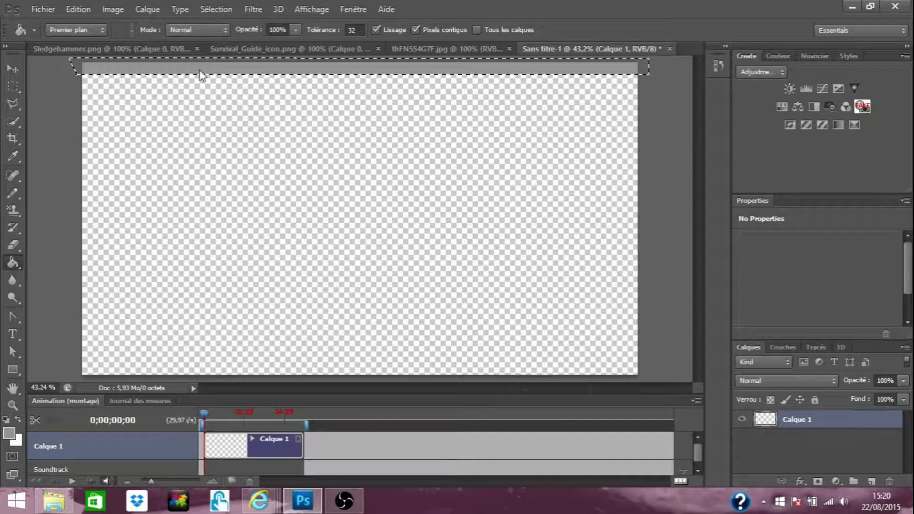
Outline a thin U-shaped selection along the right, lower and left canvas edges with the Polygonal Lasso, joining the grey upper strip
{"action": "left_click", "coordinate": [13, 103]}
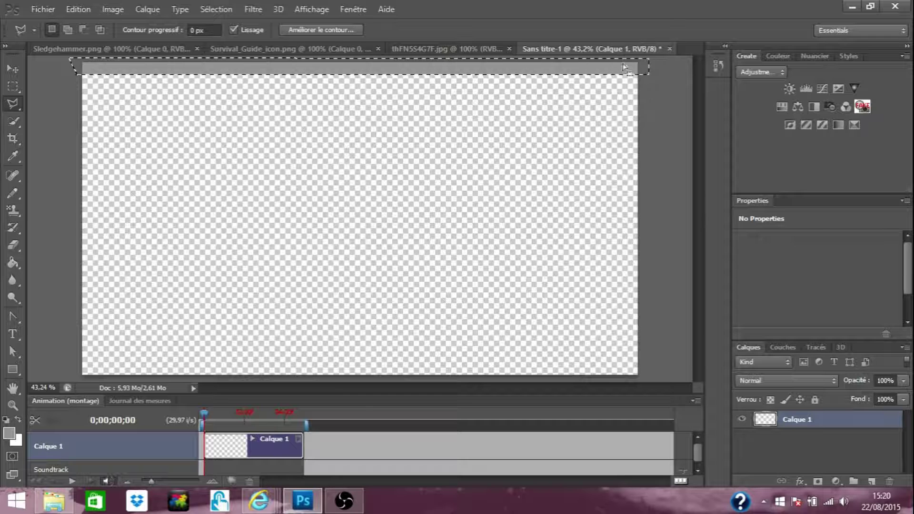
{"action": "left_click", "coordinate": [625, 67]}
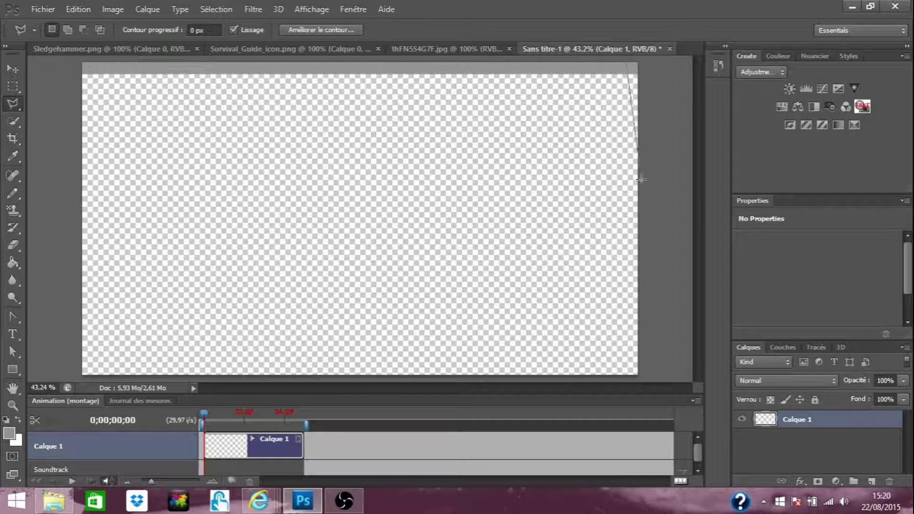
{"action": "left_click", "coordinate": [627, 362]}
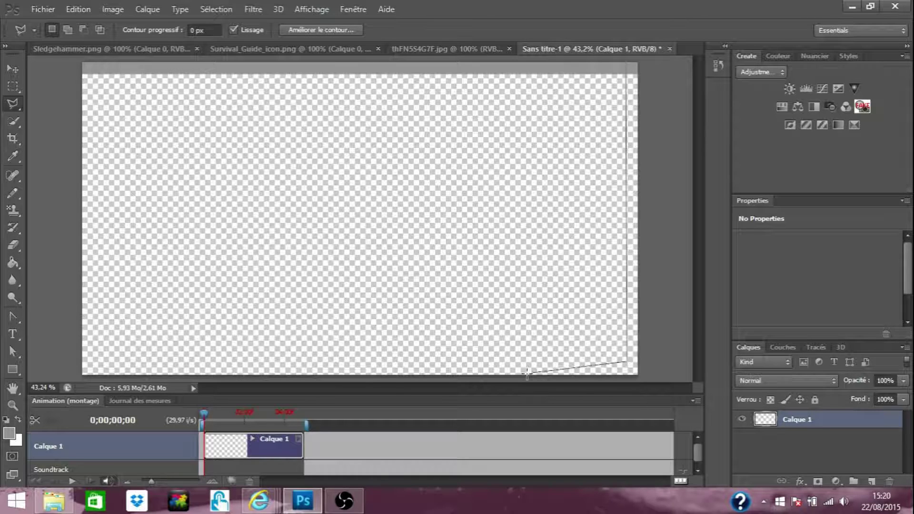
{"action": "left_click", "coordinate": [106, 363]}
{"action": "left_click", "coordinate": [95, 363]}
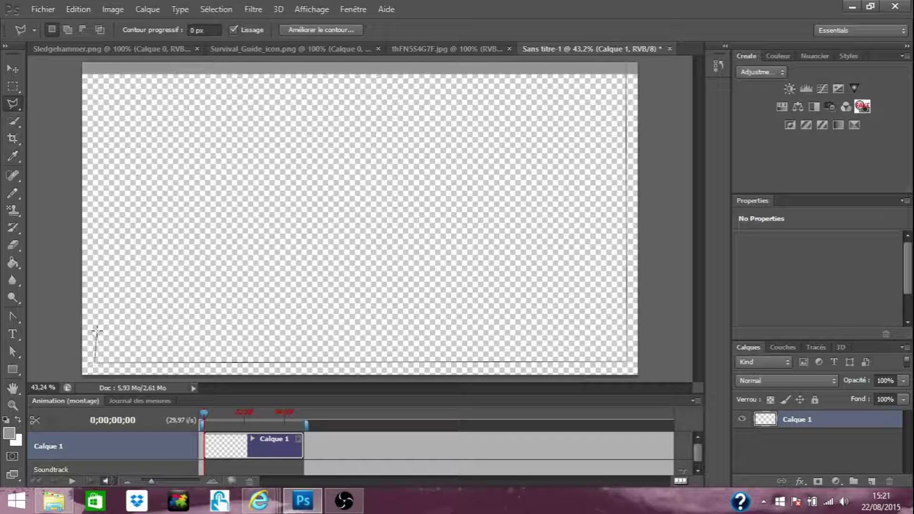
{"action": "left_click", "coordinate": [96, 67]}
{"action": "left_click", "coordinate": [69, 67]}
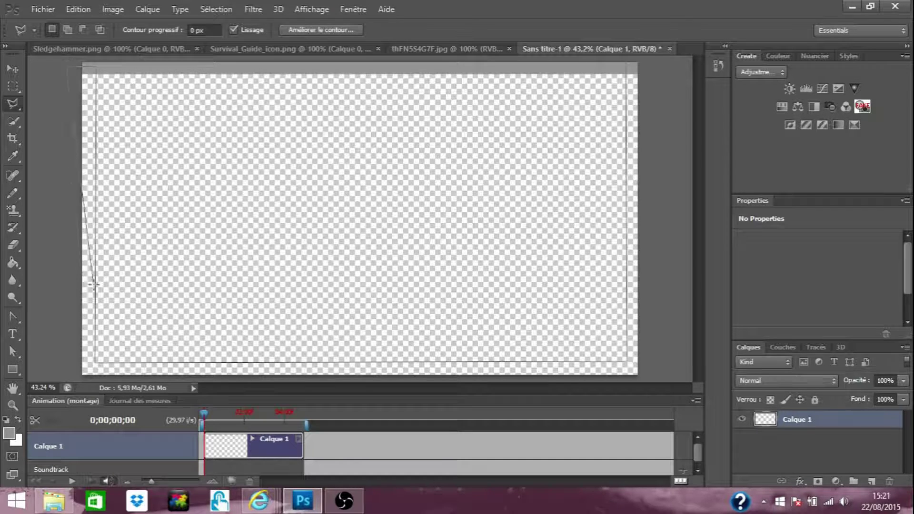
{"action": "left_click", "coordinate": [69, 377]}
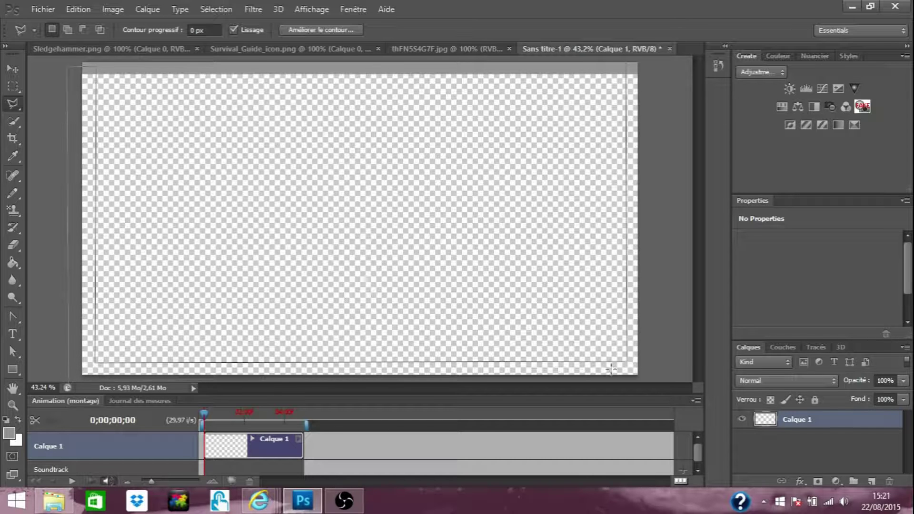
{"action": "left_click", "coordinate": [679, 379]}
{"action": "left_click", "coordinate": [657, 60]}
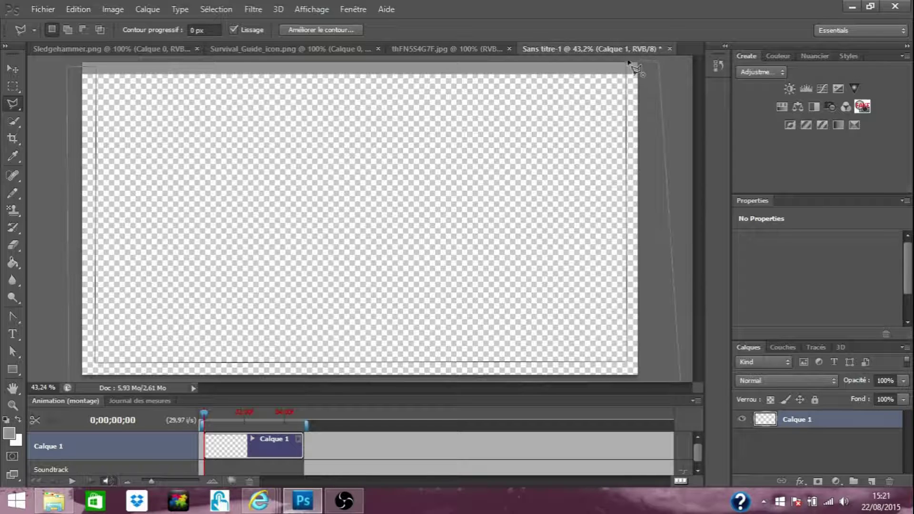
{"action": "double_click", "coordinate": [626, 61]}
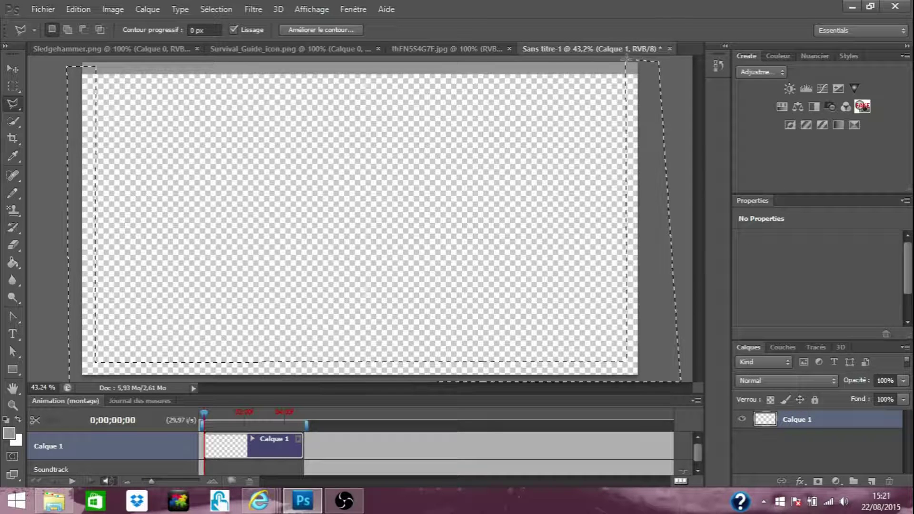
Fill the U-shaped edge selection with the grey foreground colour to complete the frame, and deselect
{"action": "left_click", "coordinate": [13, 263]}
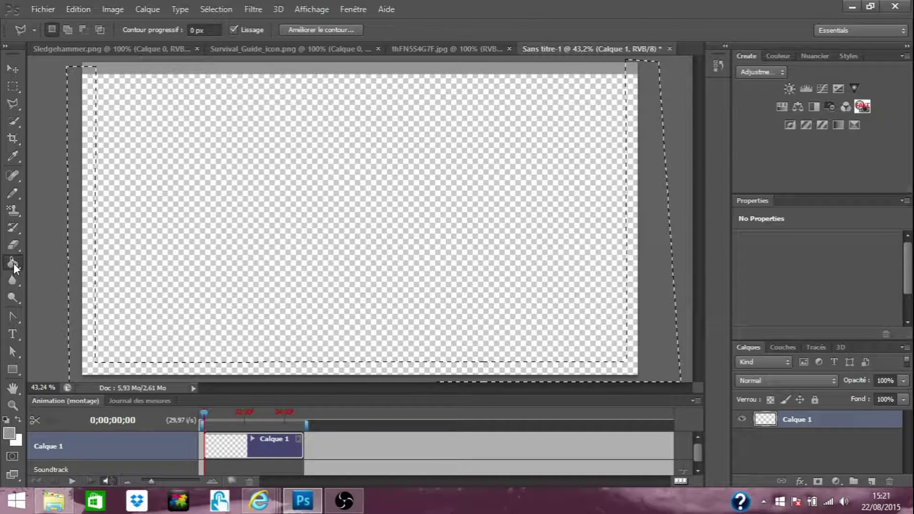
{"action": "left_click", "coordinate": [631, 221]}
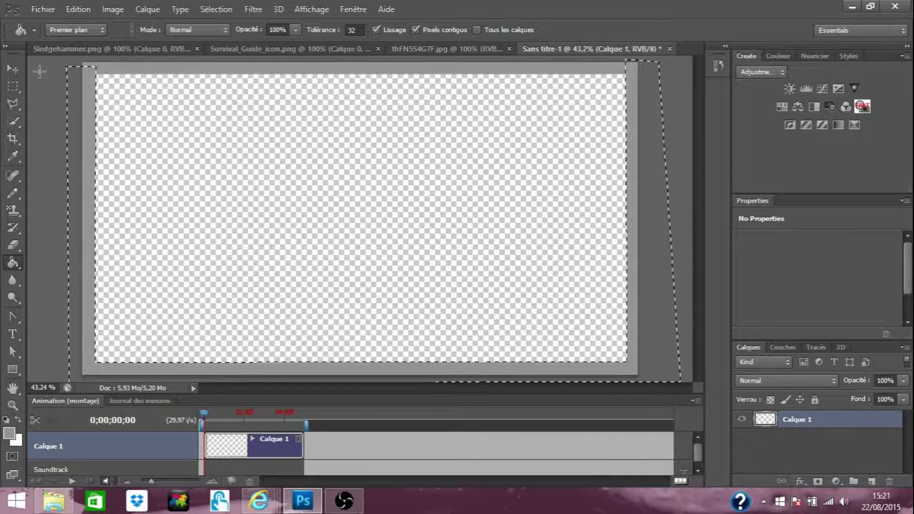
{"action": "left_click", "coordinate": [13, 86]}
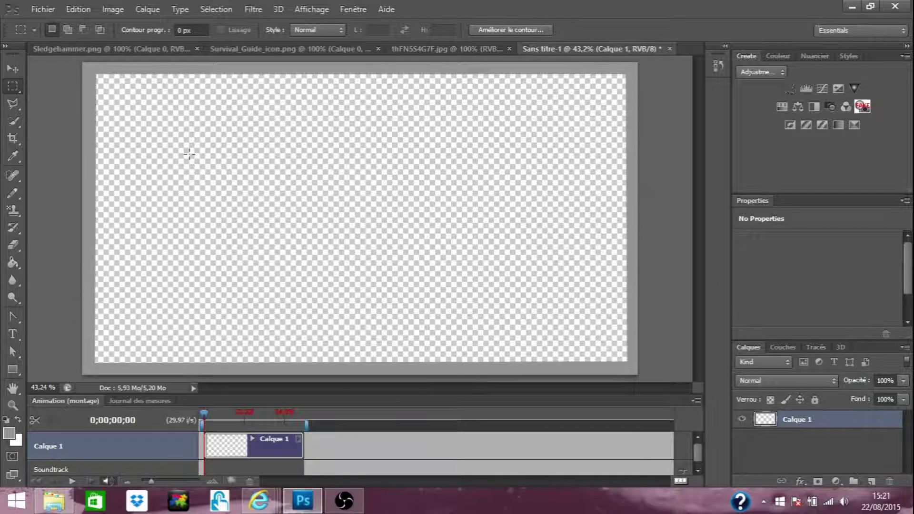
{"action": "left_click", "coordinate": [189, 154]}
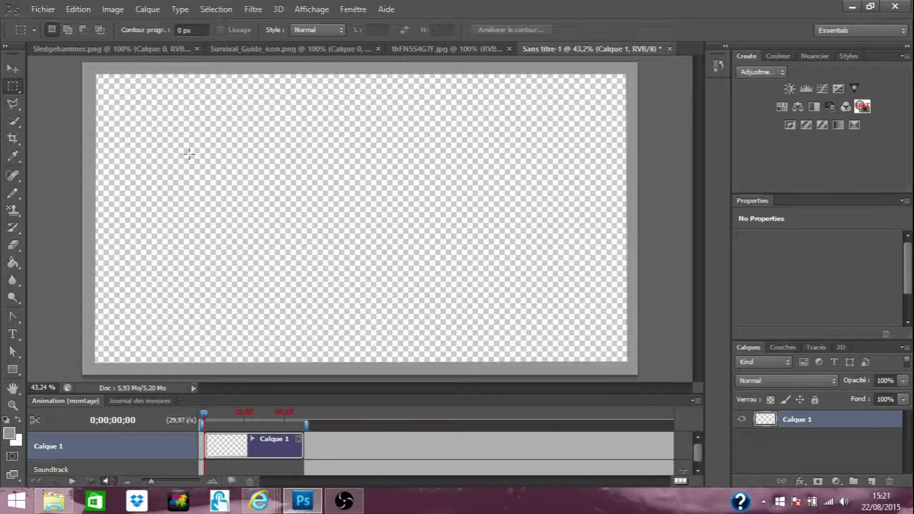
Outline a slanted tab along the right half of the frame's upper edge with the Polygonal Lasso and fill it with the grey foreground colour
{"action": "left_click", "coordinate": [12, 104]}
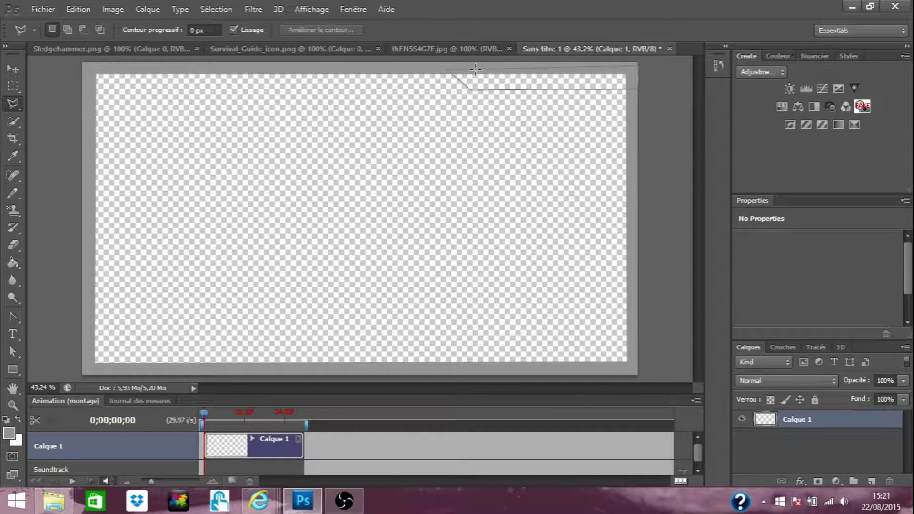
{"action": "left_click", "coordinate": [448, 70]}
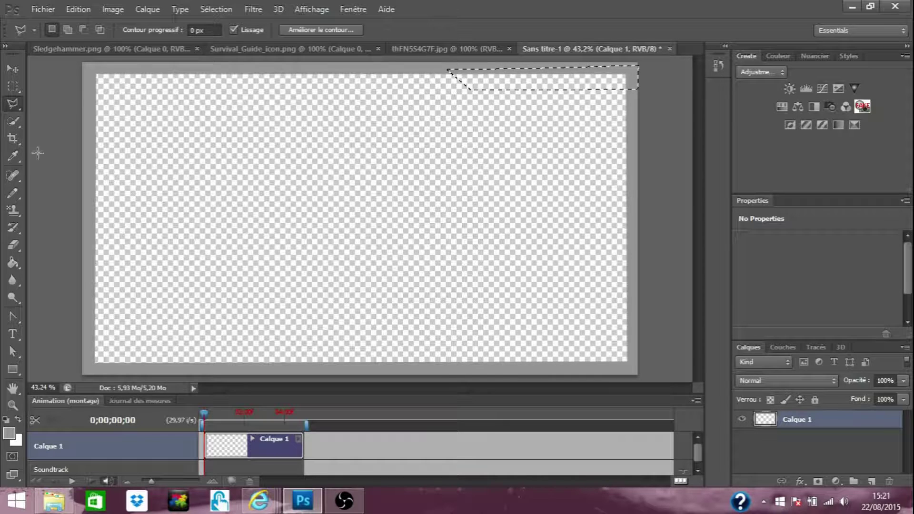
{"action": "left_click", "coordinate": [13, 261]}
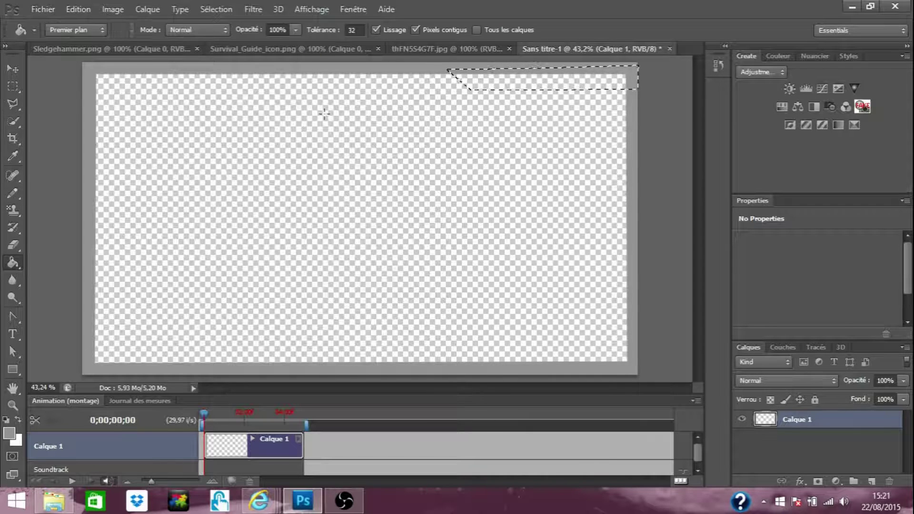
{"action": "left_click", "coordinate": [489, 86]}
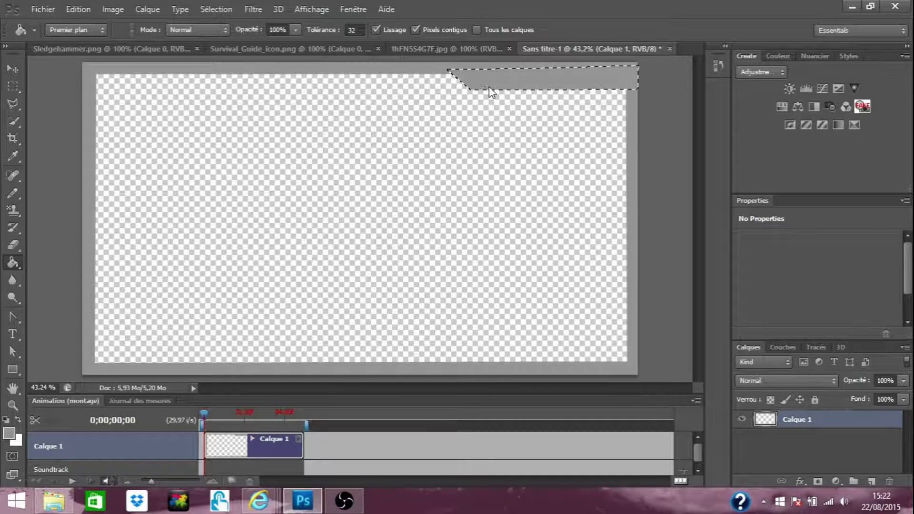
{"action": "left_click", "coordinate": [13, 87]}
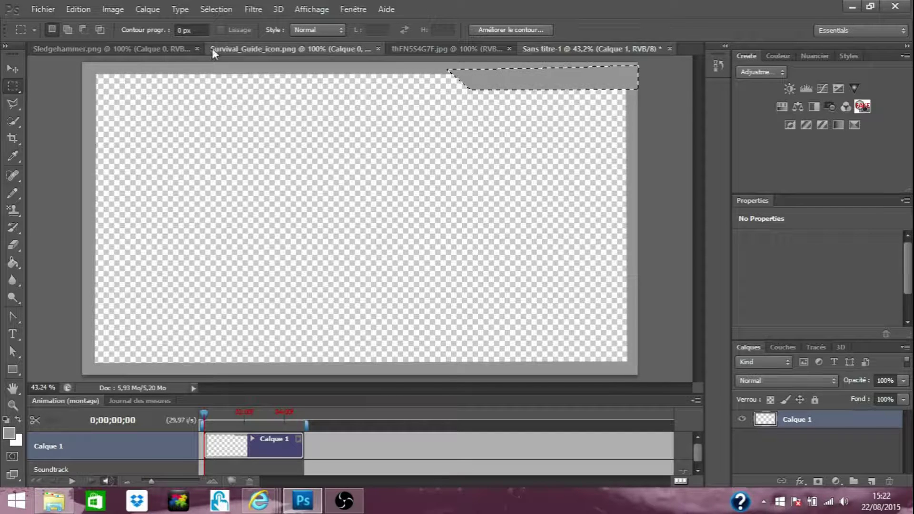
Bring up the thFN5S4G7F.jpg document and select the whole soldier figure with the Quick Selection tool
{"action": "left_click", "coordinate": [319, 47]}
{"action": "left_click", "coordinate": [133, 44]}
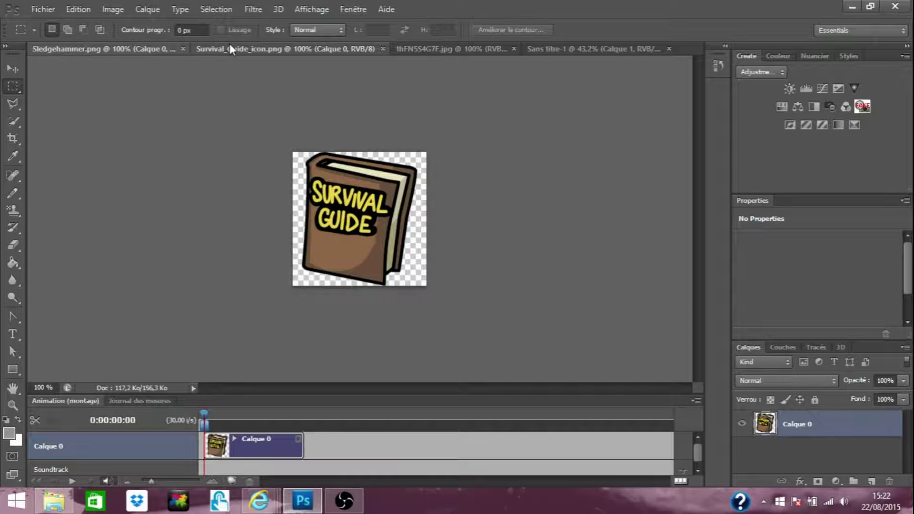
{"action": "left_click", "coordinate": [441, 47]}
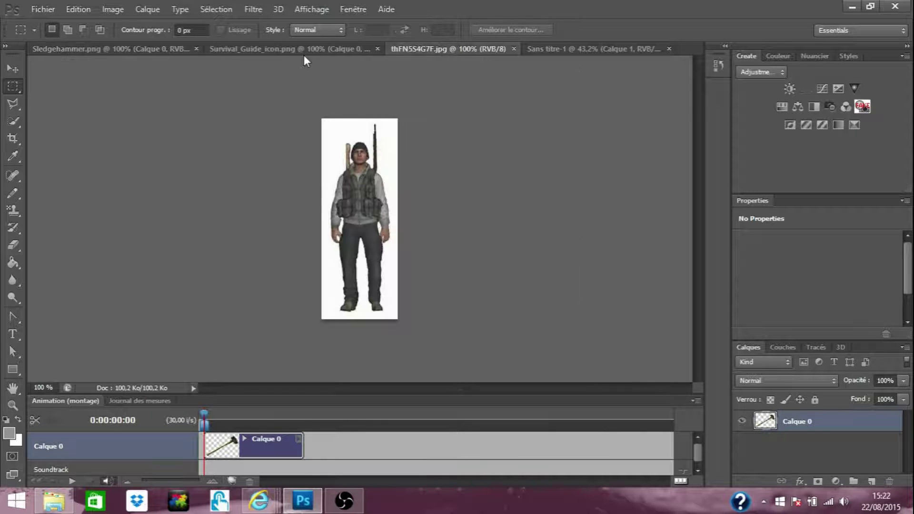
{"action": "left_click", "coordinate": [13, 119]}
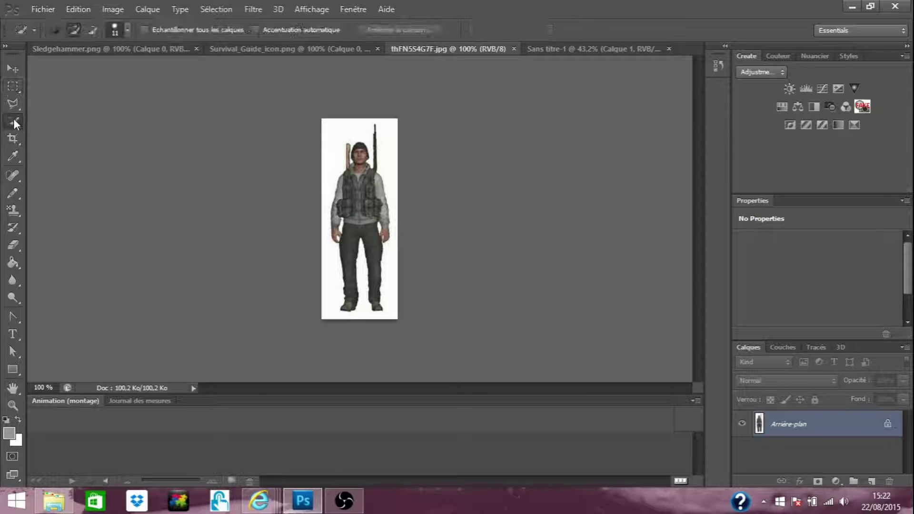
{"action": "left_click", "coordinate": [357, 188]}
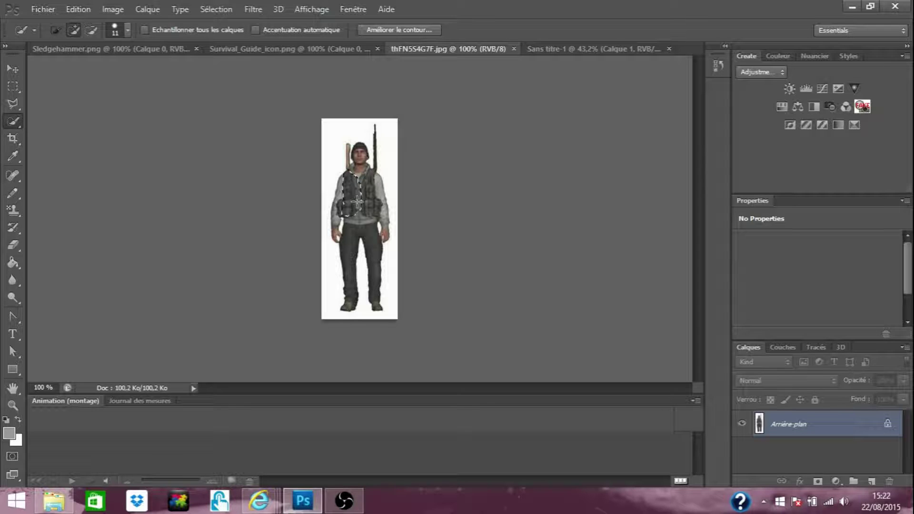
{"action": "mouse_move", "coordinate": [350, 248]}
{"action": "left_mouse_down"}
{"action": "mouse_move", "coordinate": [355, 166]}
{"action": "mouse_move", "coordinate": [373, 134]}
{"action": "mouse_move", "coordinate": [362, 285]}
{"action": "left_mouse_up"}
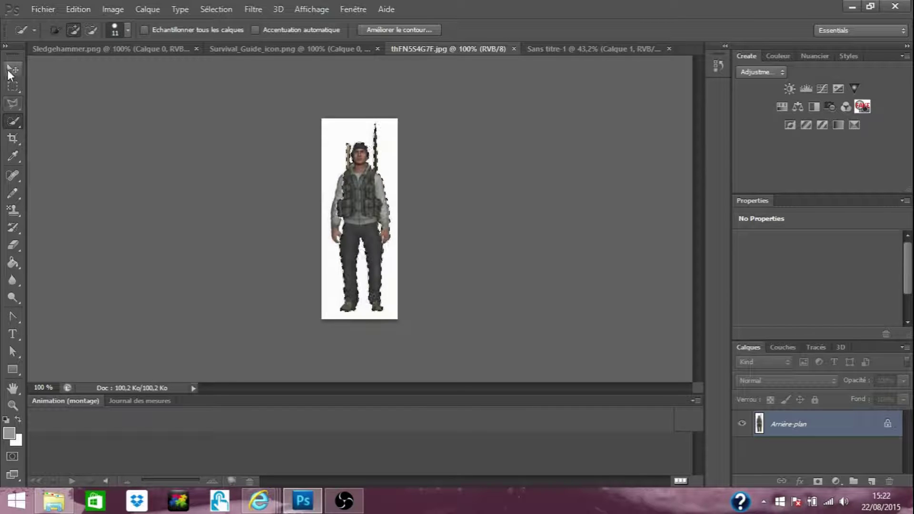
{"action": "right_click", "coordinate": [14, 122]}
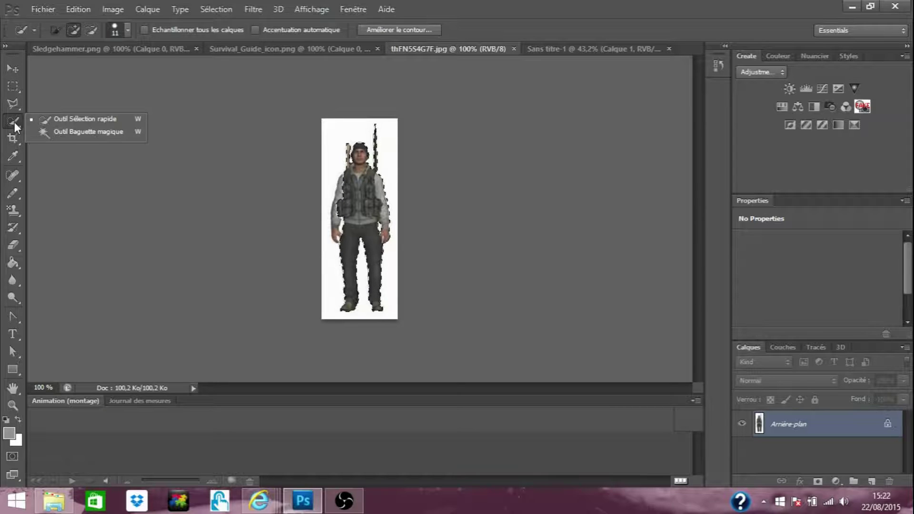
{"action": "left_click", "coordinate": [59, 122]}
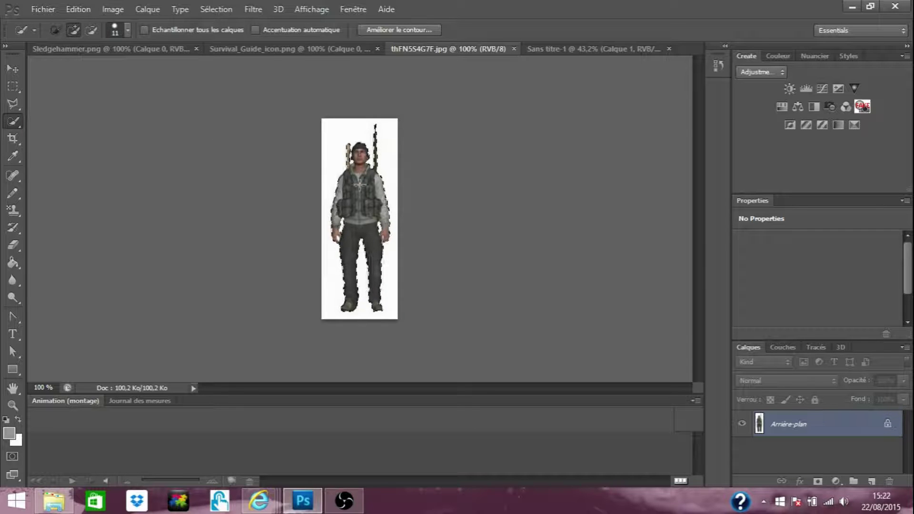
{"action": "left_click", "coordinate": [128, 32]}
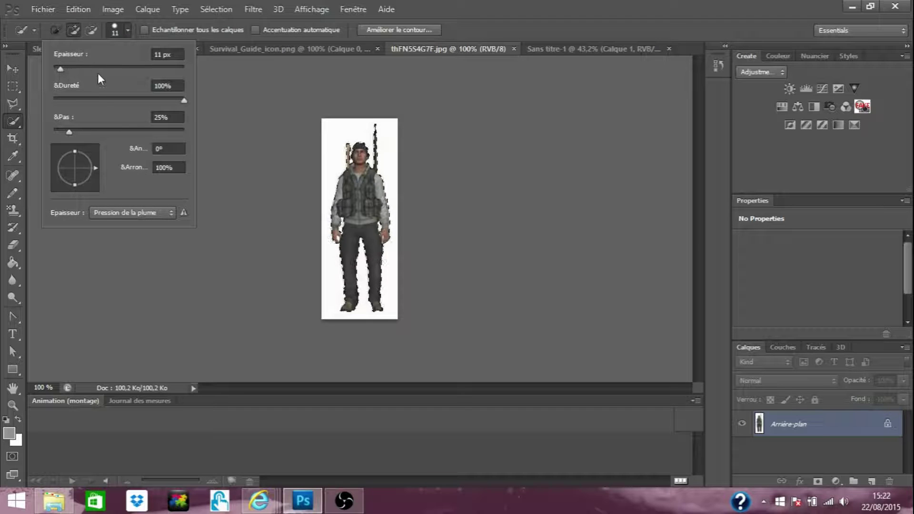
{"action": "left_click", "coordinate": [353, 190]}
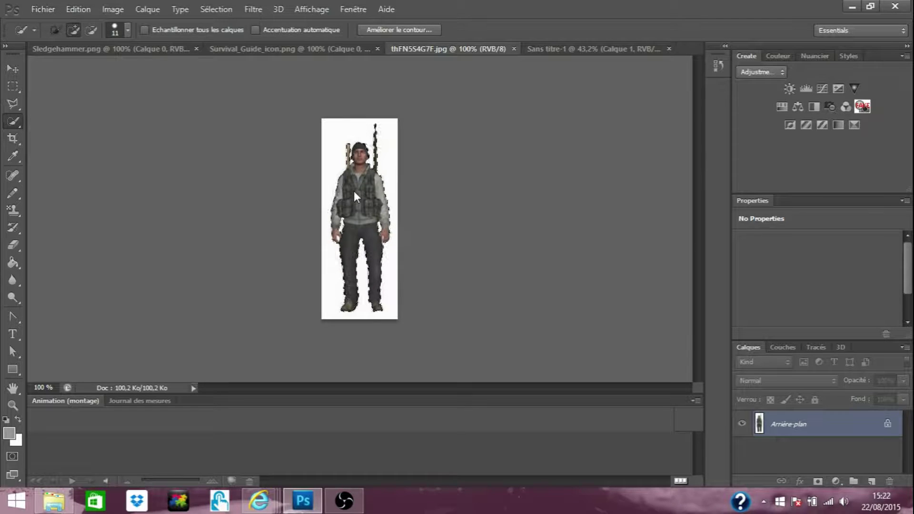
Create a new layer from the selected soldier and hide the Arrière-plan layer
{"action": "right_click", "coordinate": [353, 191]}
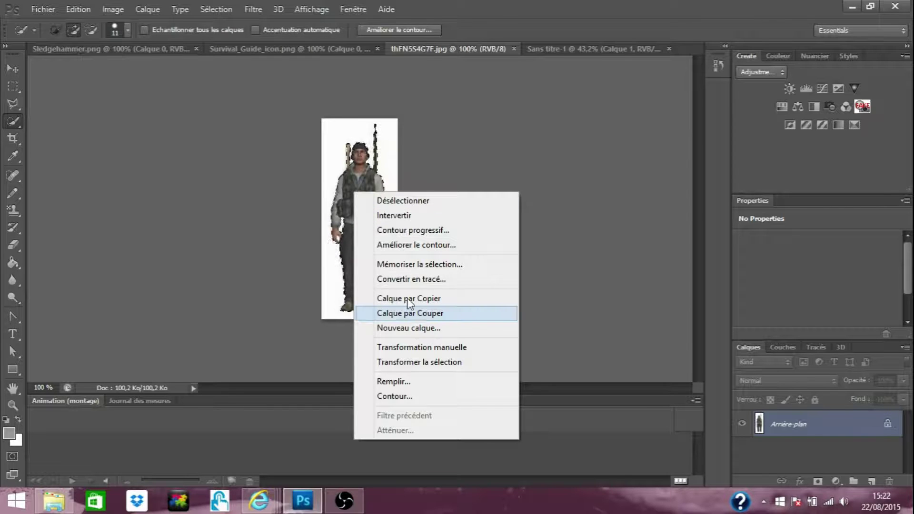
{"action": "left_click", "coordinate": [390, 312]}
{"action": "left_click", "coordinate": [742, 450]}
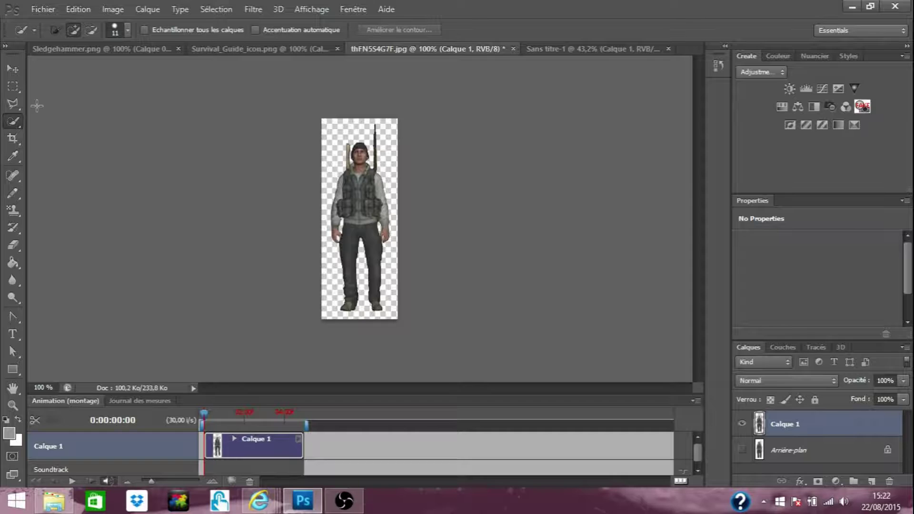
Select the area around the isolated soldier with the Rectangular Marquee and copy it
{"action": "left_click", "coordinate": [14, 87]}
{"action": "left_click_drag", "start_coordinate": [306, 115], "coordinate": [425, 313]}
{"action": "left_click", "coordinate": [225, 104]}
{"action": "left_click", "coordinate": [76, 9]}
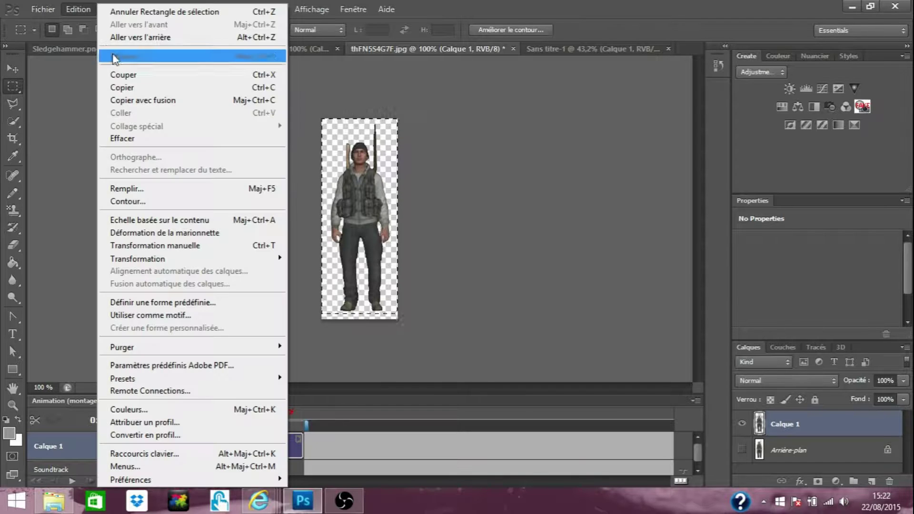
{"action": "left_click", "coordinate": [125, 87]}
Paste the soldier into the Sans titre-1 document and move it off the grey tab into the transparent area right of centre
{"action": "left_click", "coordinate": [544, 44]}
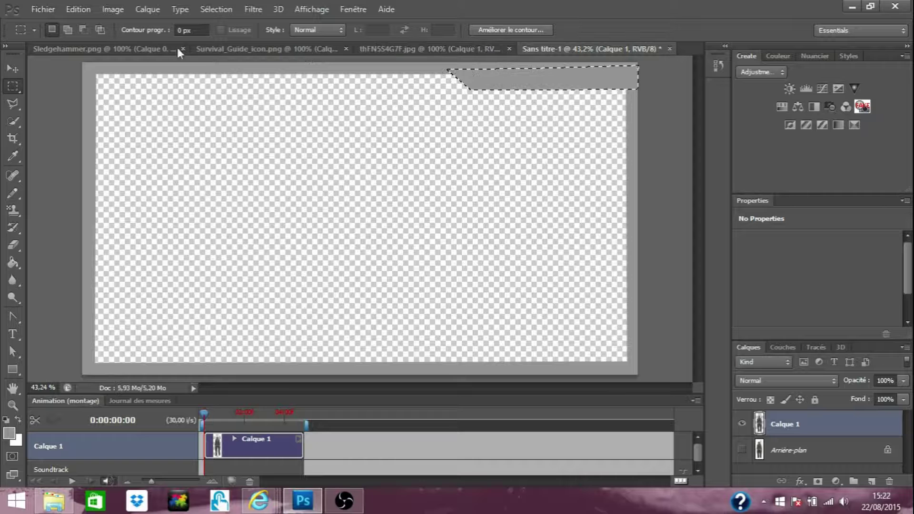
{"action": "left_click", "coordinate": [73, 9]}
{"action": "left_click", "coordinate": [122, 113]}
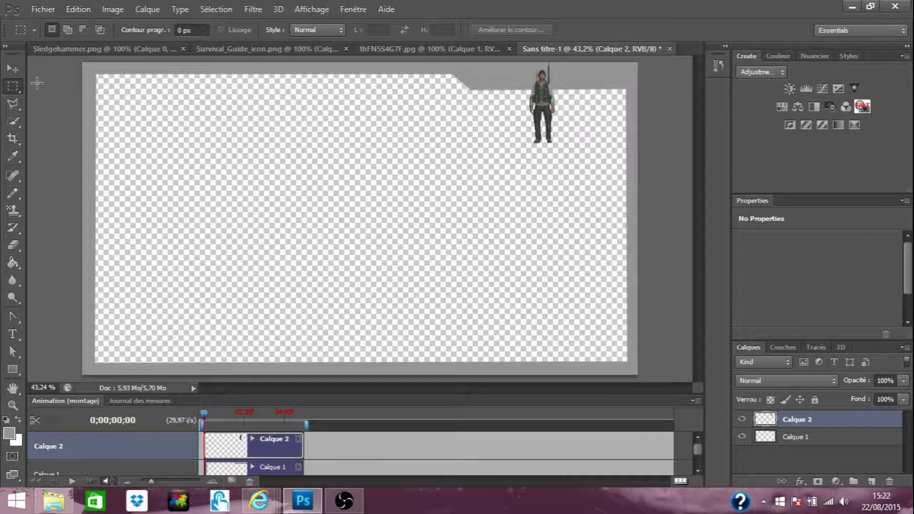
{"action": "left_click", "coordinate": [13, 69]}
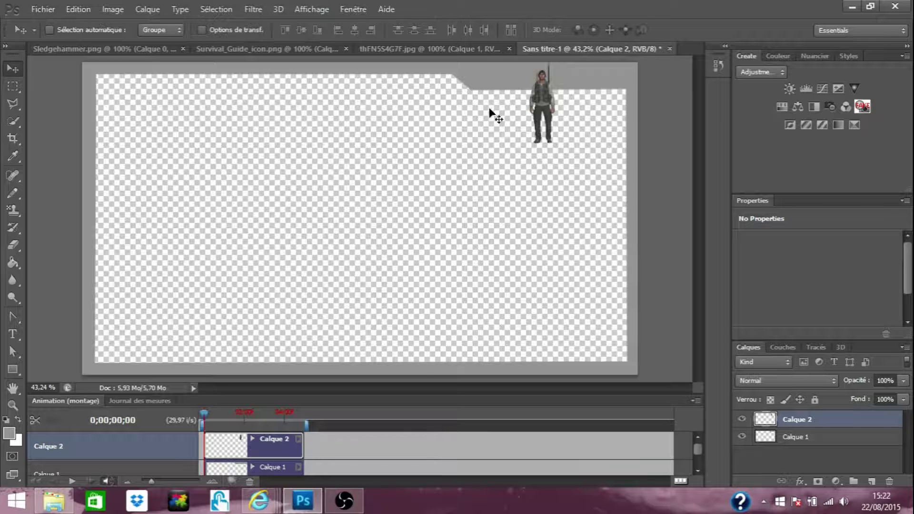
{"action": "left_click_drag", "start_coordinate": [537, 121], "coordinate": [476, 254]}
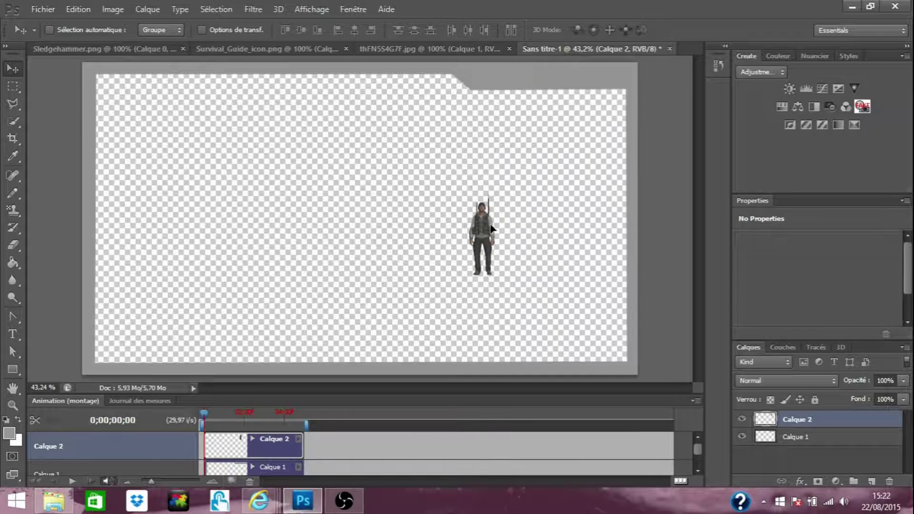
Enlarge the soldier with Free Transform to about 156% width and 150% height, and move it to the canvas's lower-right corner
{"action": "left_click", "coordinate": [13, 86]}
{"action": "left_click_drag", "start_coordinate": [432, 176], "coordinate": [526, 314]}
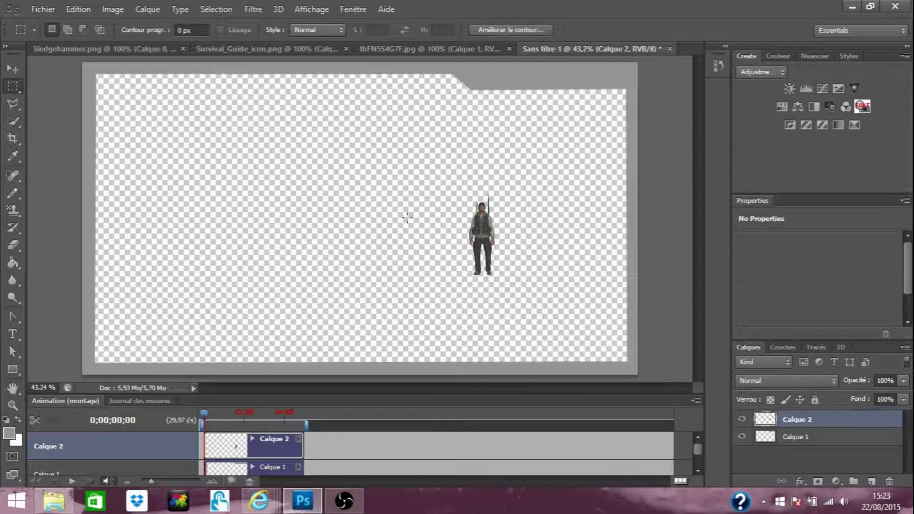
{"action": "right_click", "coordinate": [451, 220]}
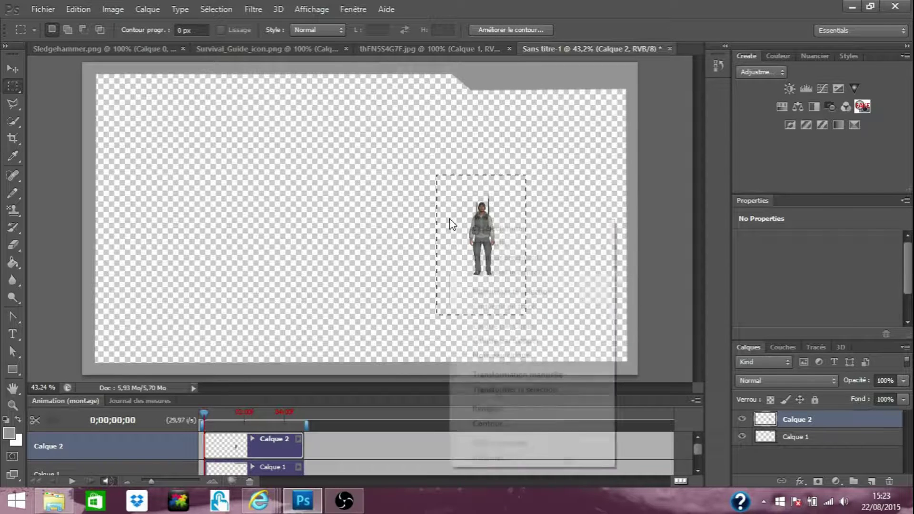
{"action": "left_click", "coordinate": [510, 376]}
{"action": "left_click_drag", "start_coordinate": [436, 314], "coordinate": [388, 383]}
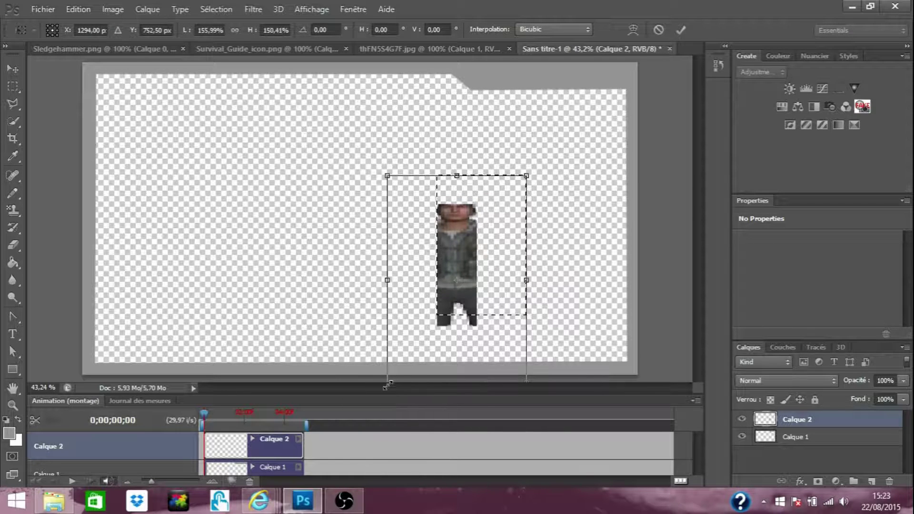
{"action": "left_click", "coordinate": [13, 87]}
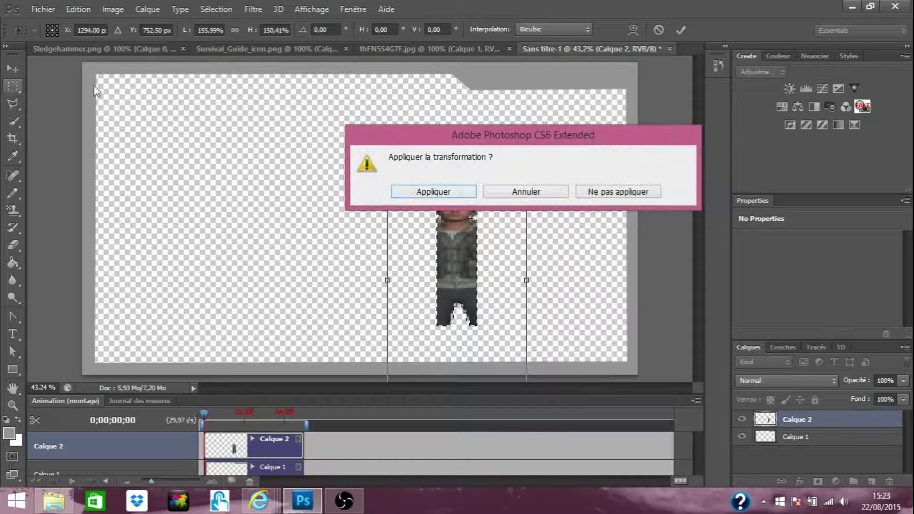
{"action": "left_click", "coordinate": [398, 190]}
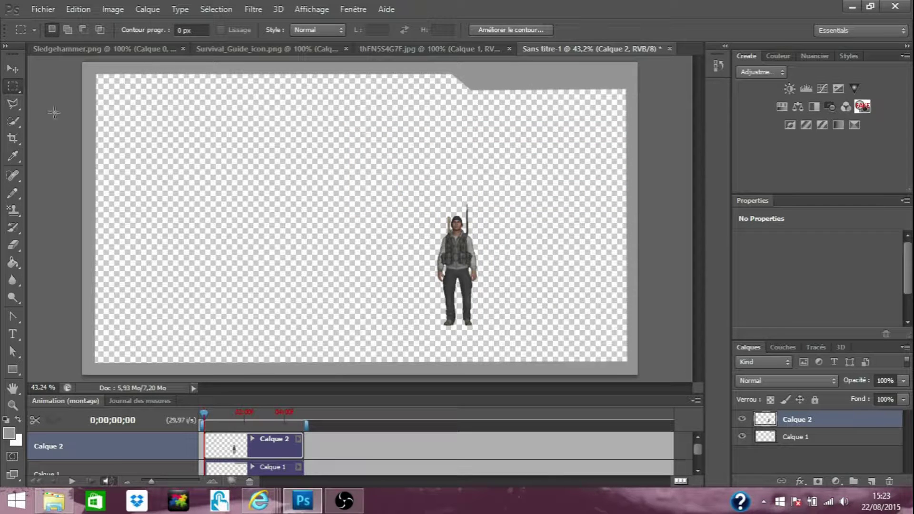
{"action": "left_click", "coordinate": [12, 69]}
{"action": "left_click_drag", "start_coordinate": [447, 236], "coordinate": [614, 290]}
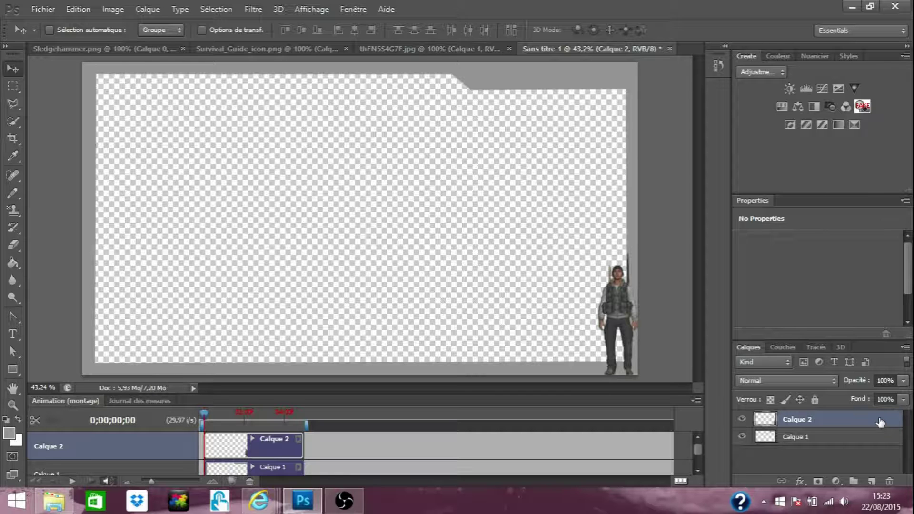
Add a black outside Stroke layer style to the soldier's layer, Calque 2, and increase its size for a clearly thicker outline
{"action": "key", "text": "h"}
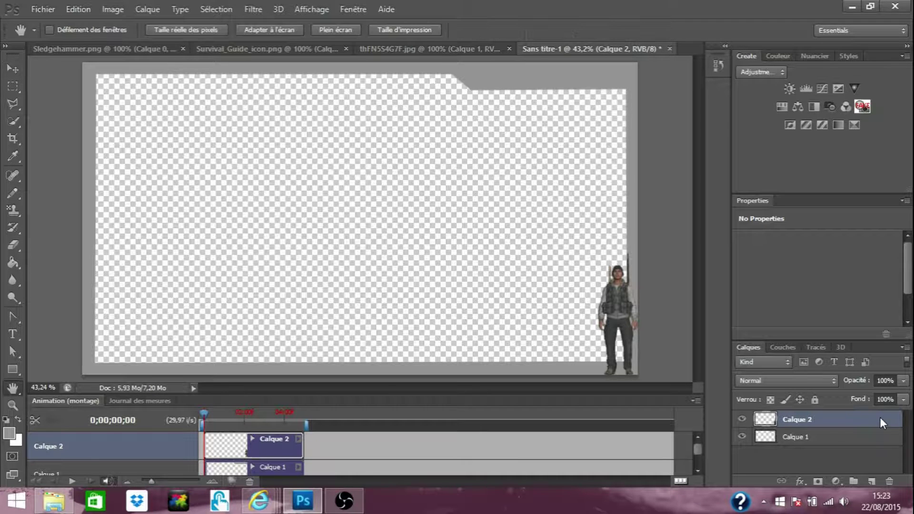
{"action": "double_click", "coordinate": [880, 418]}
{"action": "left_click_drag", "start_coordinate": [544, 81], "coordinate": [414, 96]}
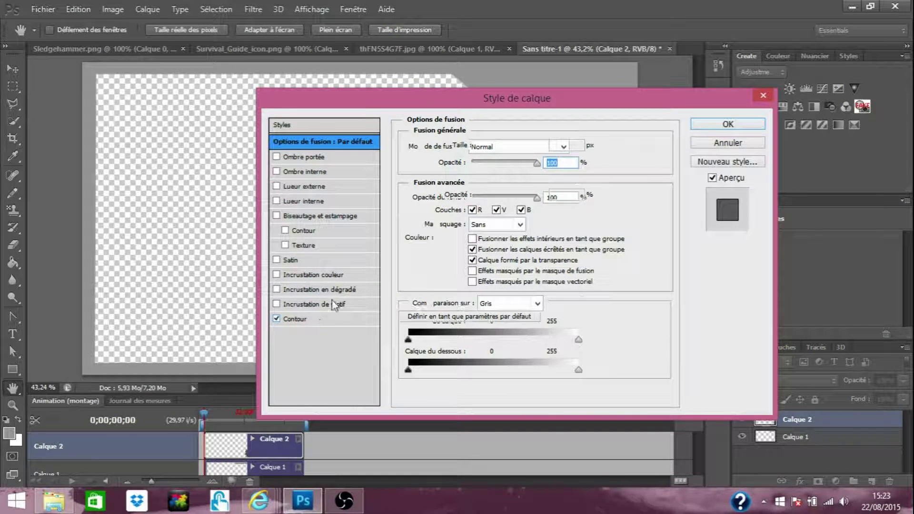
{"action": "left_click", "coordinate": [309, 320]}
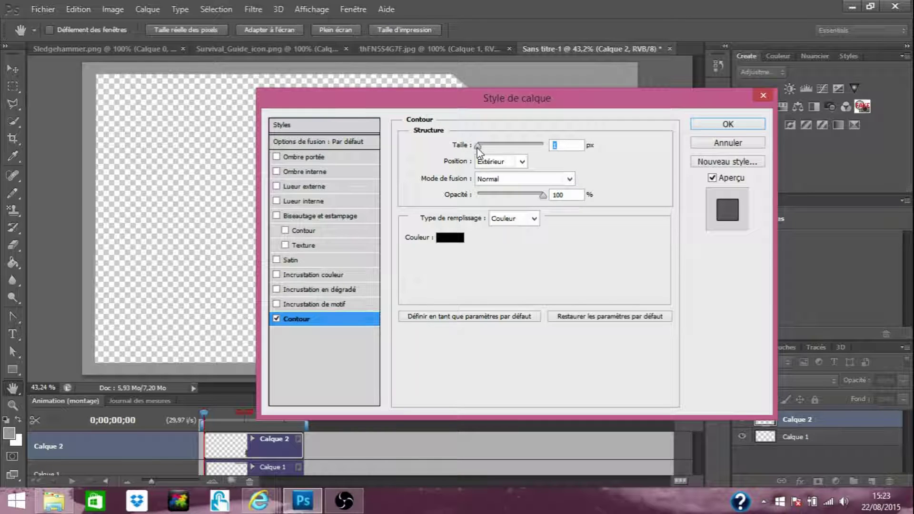
{"action": "left_click_drag", "start_coordinate": [479, 148], "coordinate": [478, 142]}
{"action": "left_click_drag", "start_coordinate": [469, 109], "coordinate": [258, 120]}
{"action": "left_click_drag", "start_coordinate": [271, 158], "coordinate": [272, 158]}
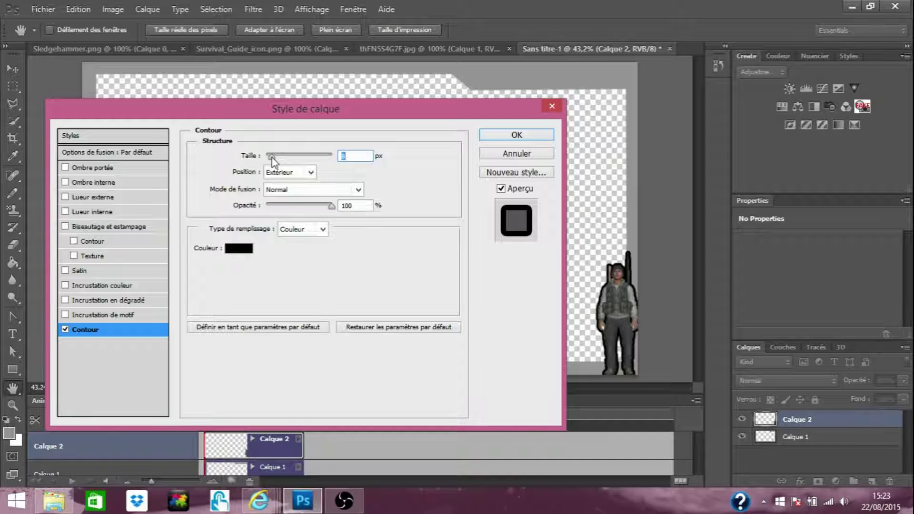
Add Bevel and Emboss to Calque 2, trying its Contour and Texture options, and apply the layer style
{"action": "left_click", "coordinate": [65, 168]}
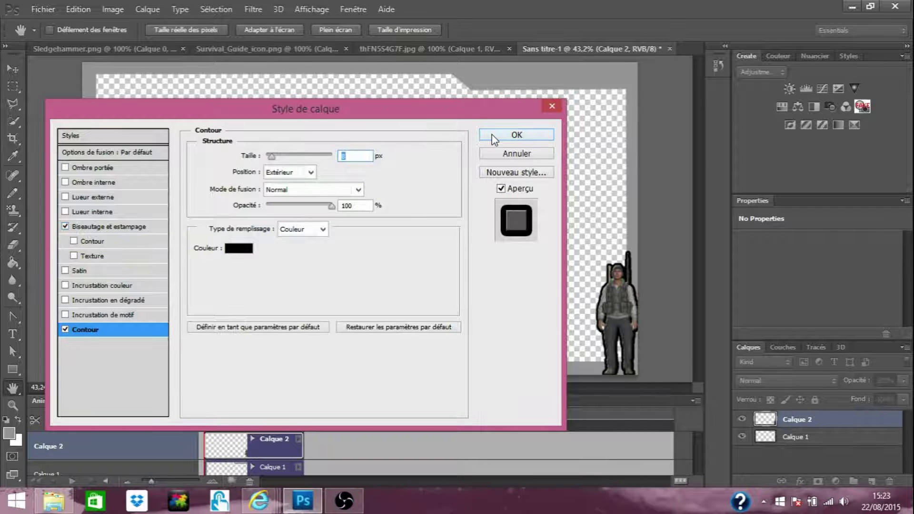
{"action": "left_click", "coordinate": [75, 256]}
{"action": "left_click", "coordinate": [76, 253]}
{"action": "left_click", "coordinate": [75, 242]}
{"action": "left_click", "coordinate": [516, 134]}
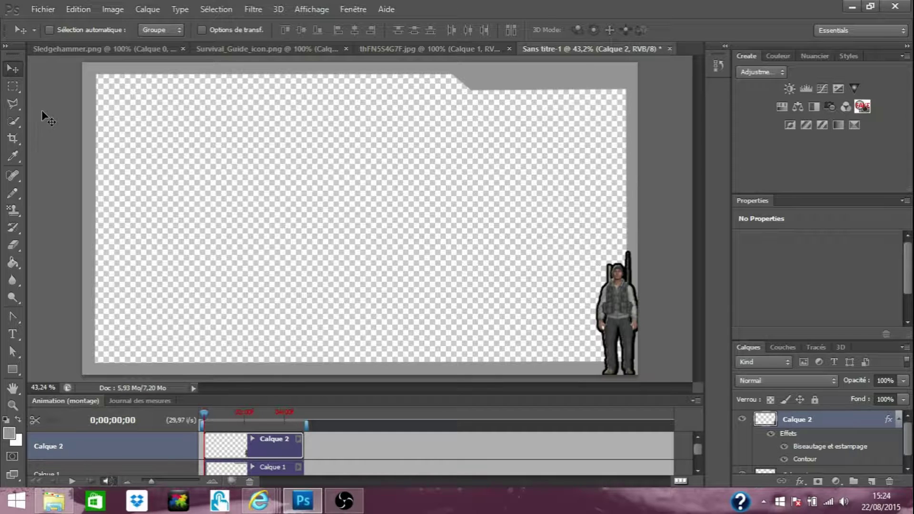
Select the whole book image in Survival_Guide_icon.png with a rectangular marquee and copy it
{"action": "left_click", "coordinate": [305, 51]}
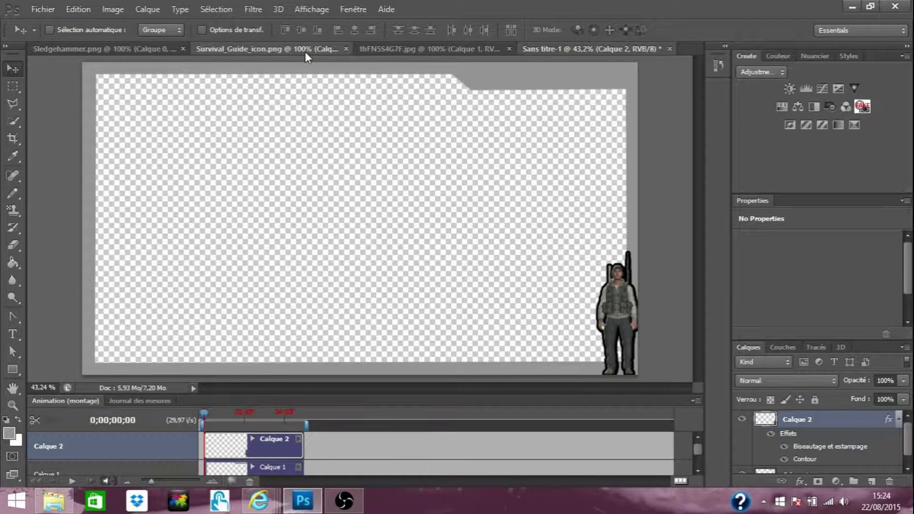
{"action": "left_click", "coordinate": [13, 86]}
{"action": "left_click_drag", "start_coordinate": [253, 109], "coordinate": [458, 329]}
{"action": "left_click", "coordinate": [77, 10]}
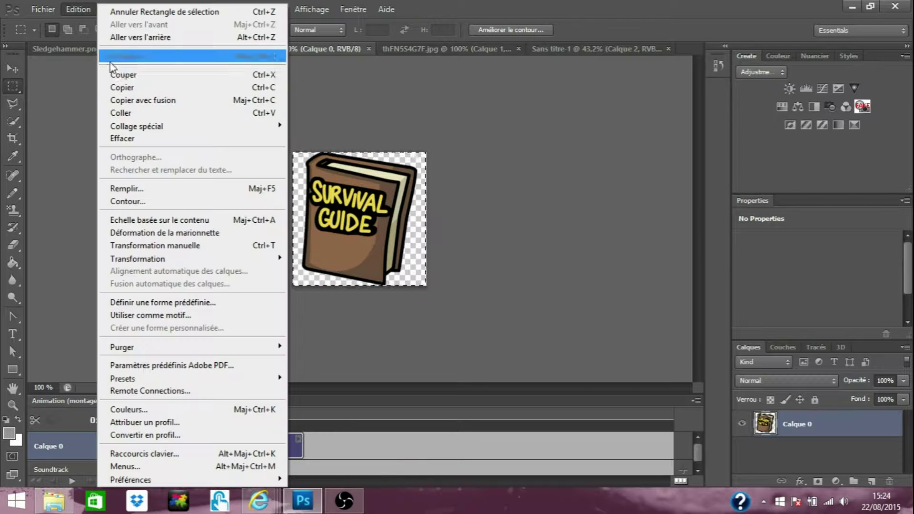
{"action": "left_click", "coordinate": [116, 89]}
Paste the book into the Sans titre-1 document and move it to the lower-right corner, in front of the soldier's legs
{"action": "left_click", "coordinate": [567, 52]}
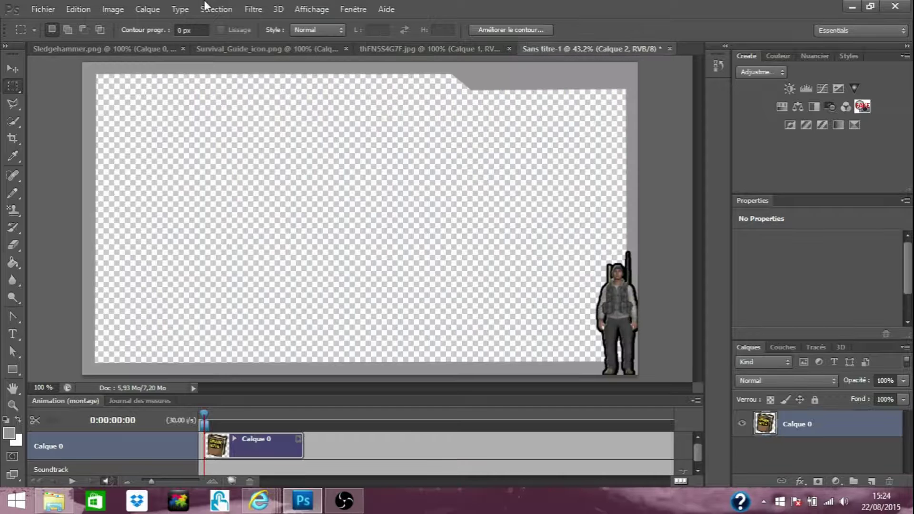
{"action": "left_click", "coordinate": [109, 7]}
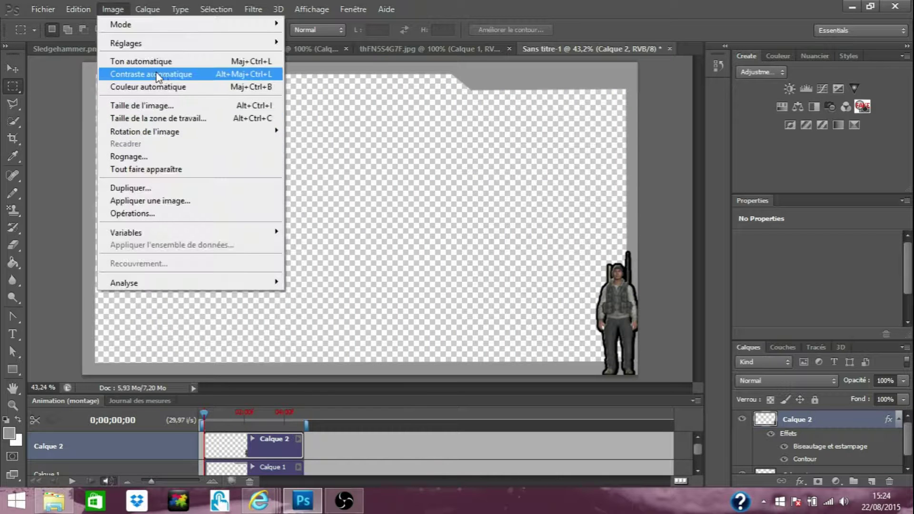
{"action": "mouse_move", "coordinate": [78, 9]}
{"action": "left_click", "coordinate": [123, 115]}
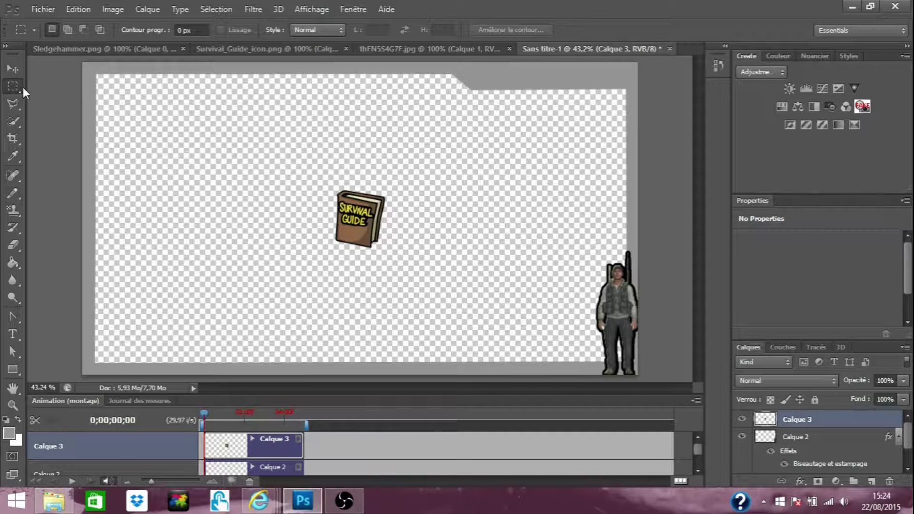
{"action": "left_click", "coordinate": [18, 71]}
{"action": "left_click_drag", "start_coordinate": [355, 220], "coordinate": [606, 345]}
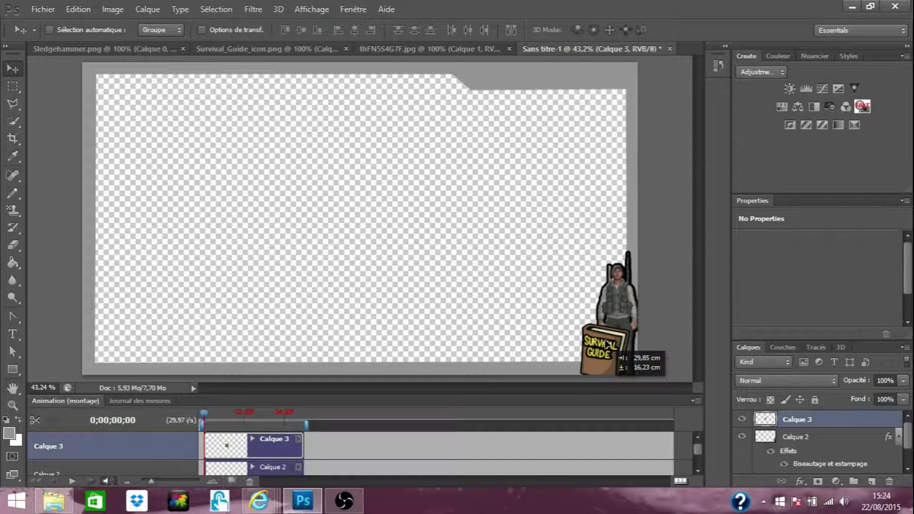
{"action": "left_click_drag", "start_coordinate": [606, 344], "coordinate": [607, 345]}
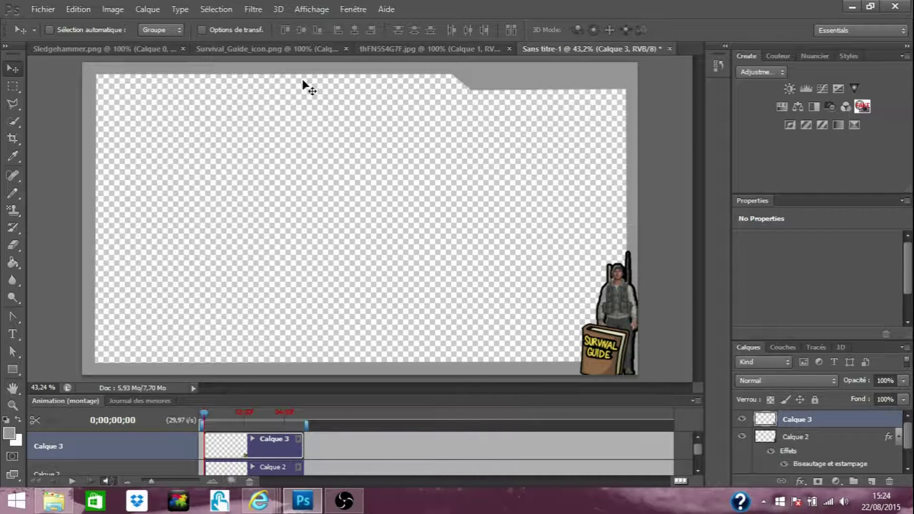
Select the entire sledgehammer image in Sledgehammer.png with a rectangular marquee and copy it
{"action": "left_click", "coordinate": [414, 50]}
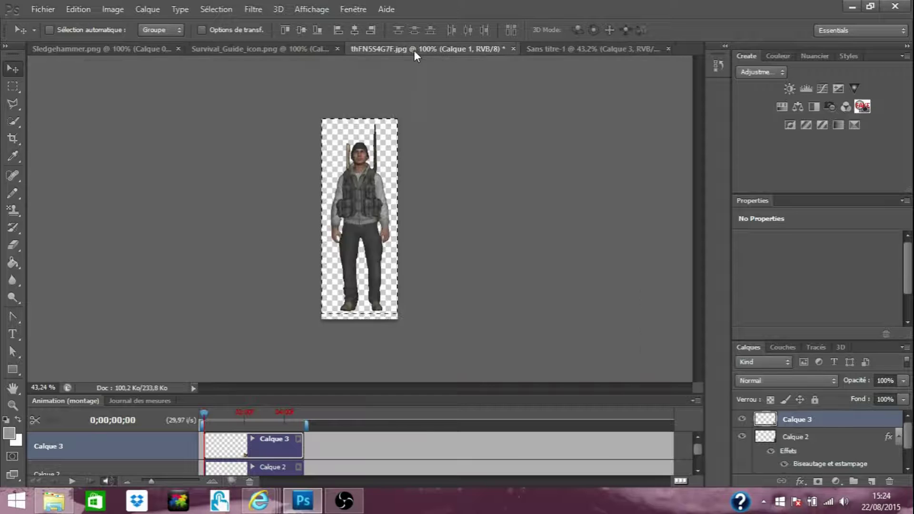
{"action": "left_click", "coordinate": [294, 52]}
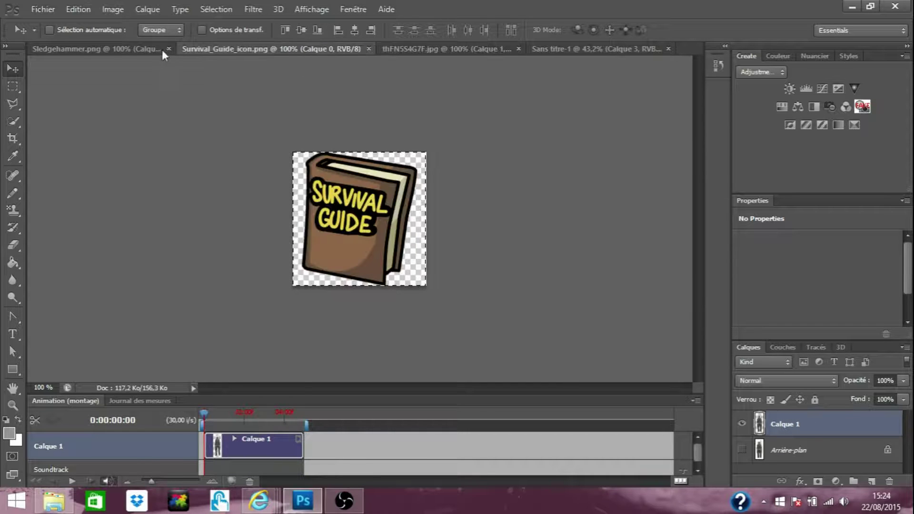
{"action": "left_click", "coordinate": [144, 50]}
{"action": "left_click", "coordinate": [13, 86]}
{"action": "left_click_drag", "start_coordinate": [147, 68], "coordinate": [681, 412]}
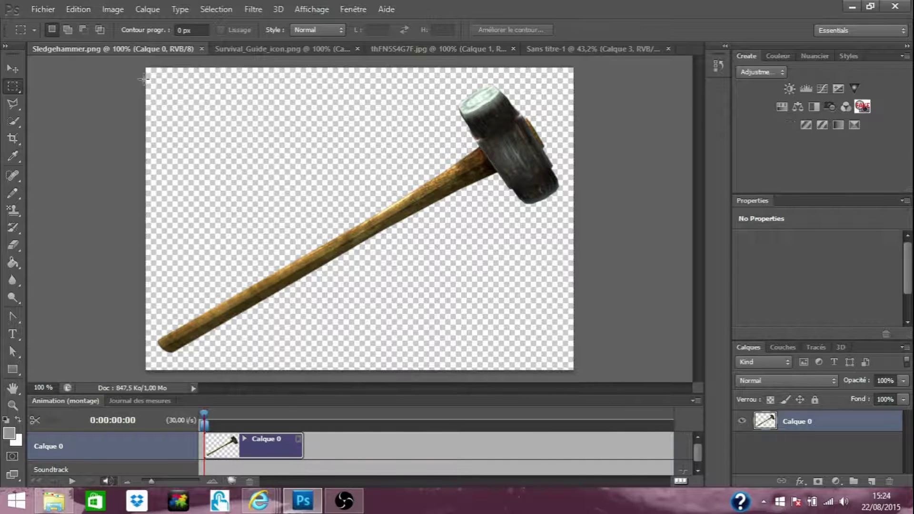
{"action": "left_click", "coordinate": [67, 11]}
{"action": "left_click", "coordinate": [117, 87]}
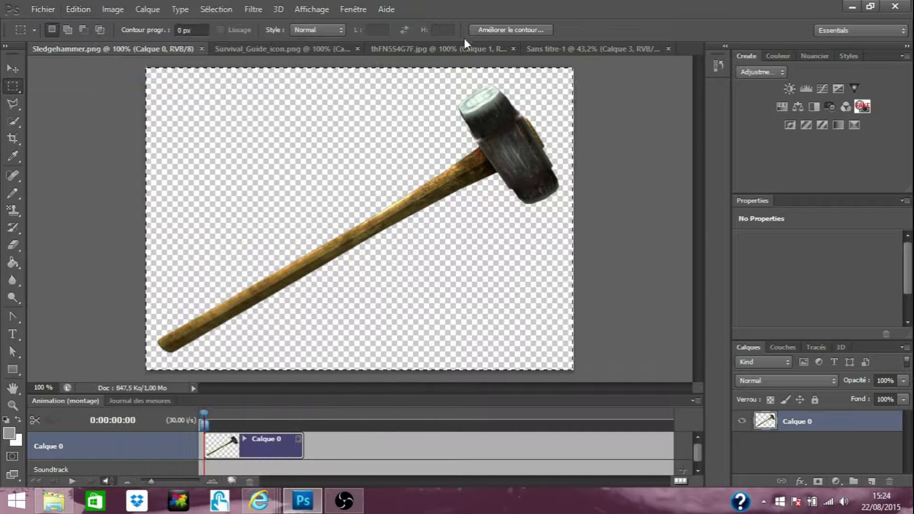
Paste the sledgehammer into the Sans titre-1 document
{"action": "left_click", "coordinate": [572, 47]}
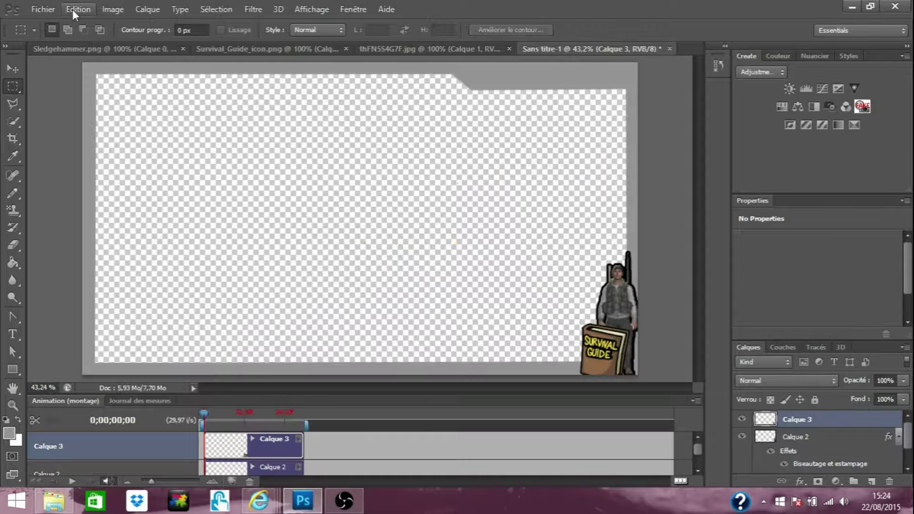
{"action": "left_click", "coordinate": [74, 10]}
{"action": "left_click", "coordinate": [119, 113]}
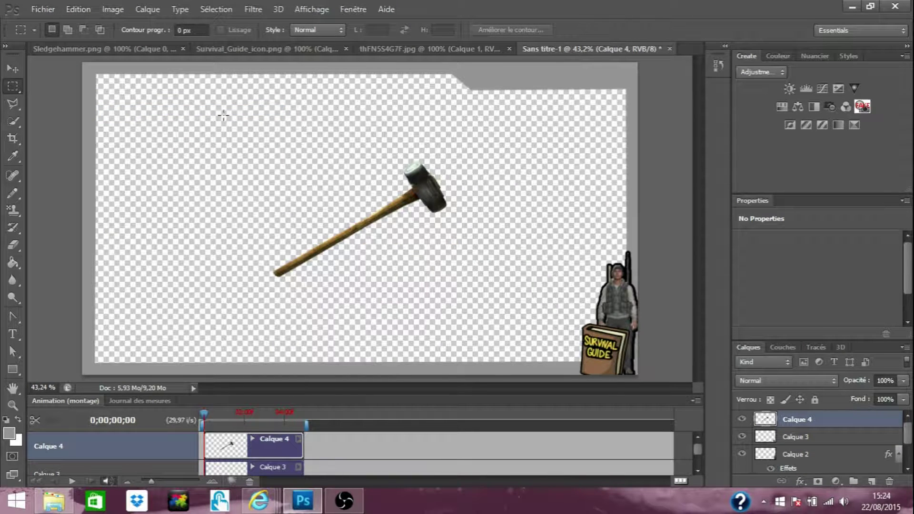
Shrink the sledgehammer with Free Transform to about 66% width and 43% height, apply the transformation and deselect
{"action": "left_click_drag", "start_coordinate": [219, 126], "coordinate": [334, 268]}
{"action": "left_click_drag", "start_coordinate": [497, 355], "coordinate": [497, 355]}
{"action": "right_click", "coordinate": [337, 196]}
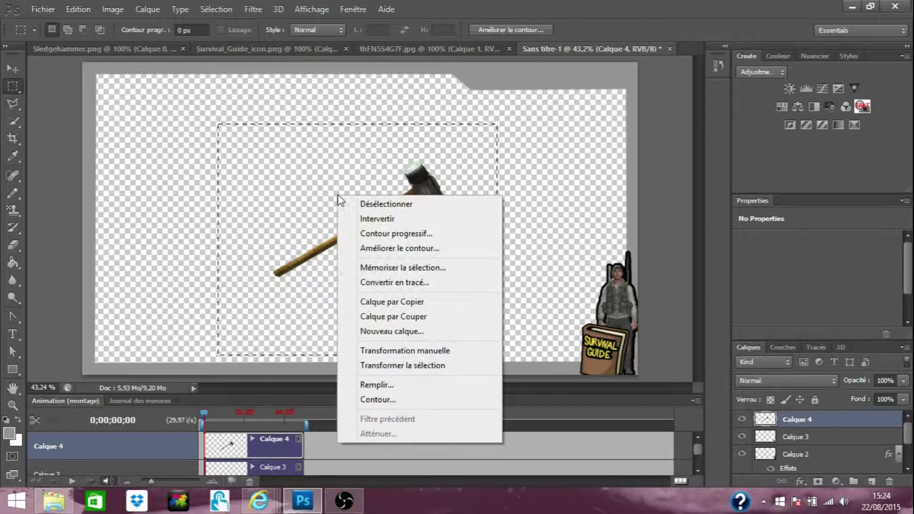
{"action": "left_click", "coordinate": [393, 352]}
{"action": "left_click_drag", "start_coordinate": [220, 354], "coordinate": [314, 223]}
{"action": "left_click", "coordinate": [14, 82]}
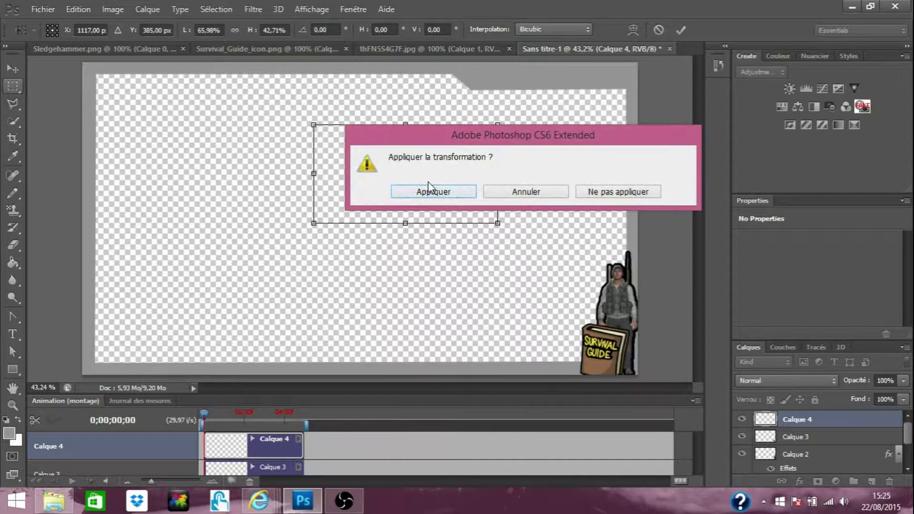
{"action": "left_click", "coordinate": [451, 197]}
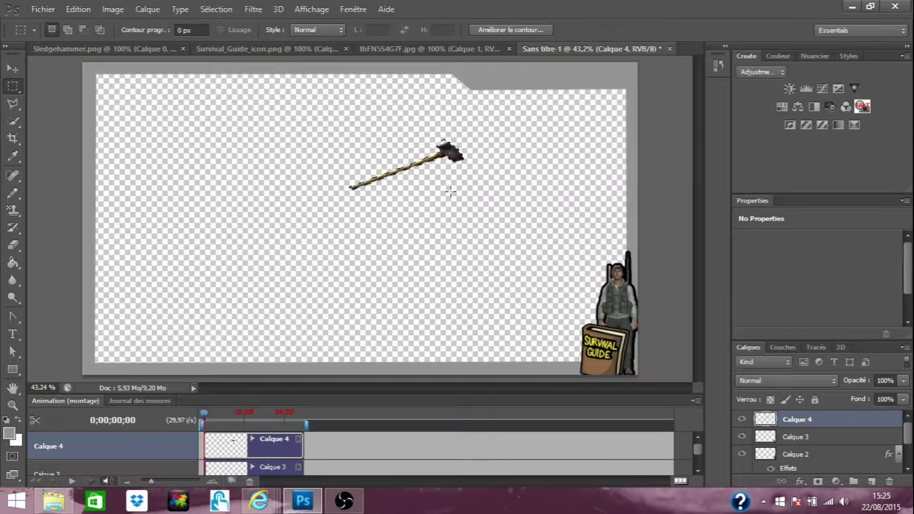
{"action": "left_click", "coordinate": [349, 150]}
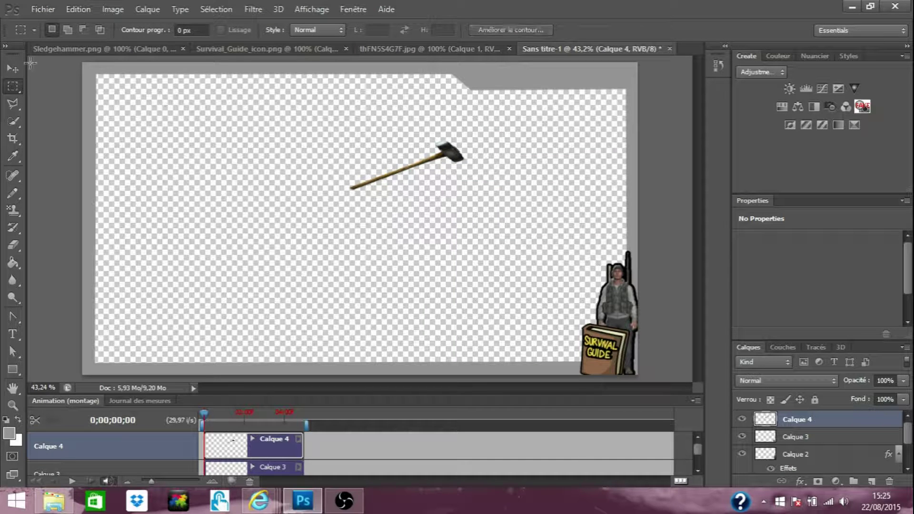
Move the sledgehammer to the canvas's upper-left corner so that it overlaps the grey frame
{"action": "key", "text": "v"}
{"action": "left_click_drag", "start_coordinate": [372, 186], "coordinate": [100, 103]}
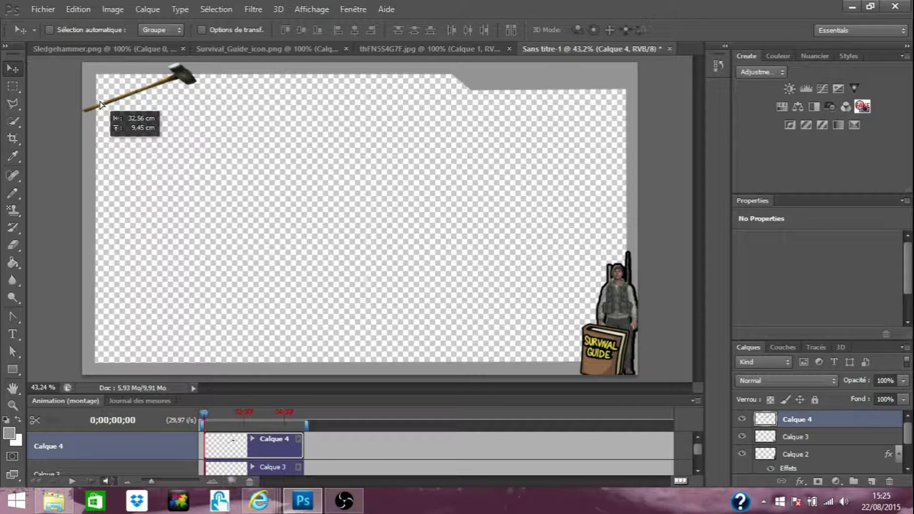
{"action": "left_click_drag", "start_coordinate": [100, 104], "coordinate": [100, 103]}
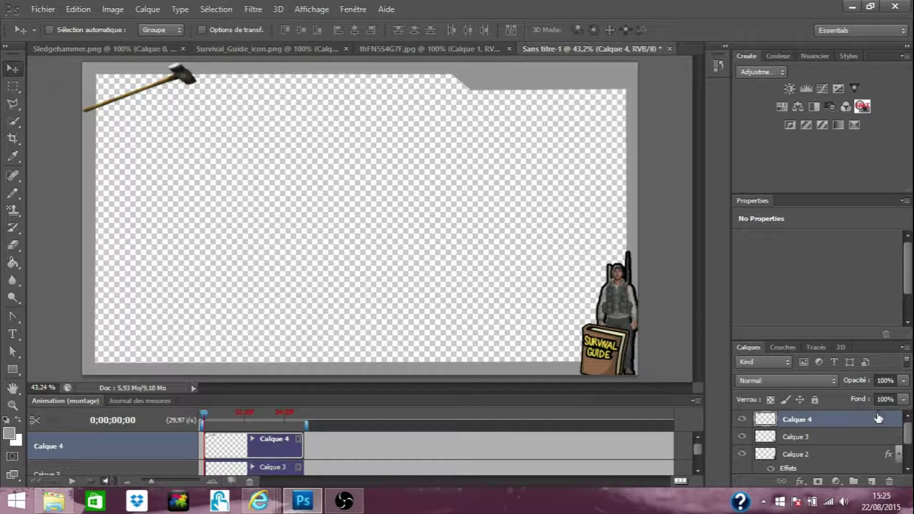
Add a thin black outside Stroke and a Drop Shadow to the sledgehammer's layer, Calque 4, and apply the layer style
{"action": "double_click", "coordinate": [848, 419]}
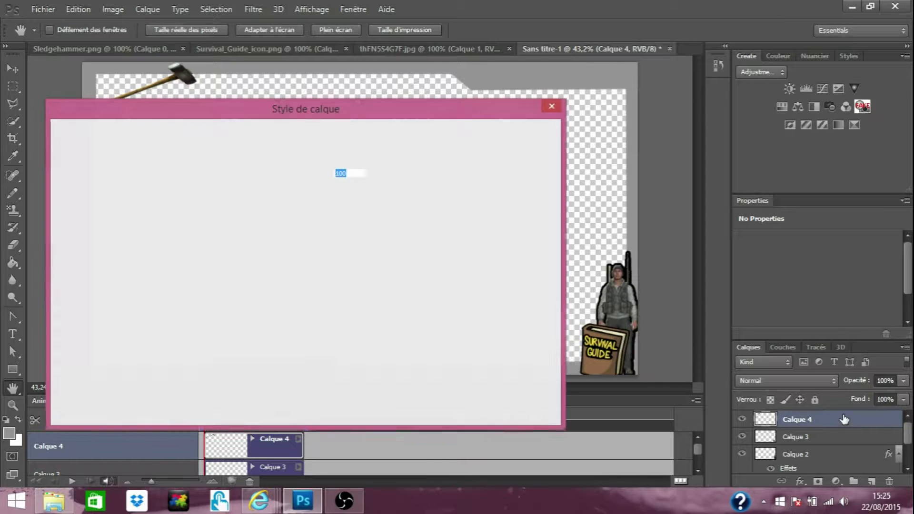
{"action": "mouse_move", "coordinate": [279, 111]}
{"action": "left_mouse_down"}
{"action": "mouse_move", "coordinate": [465, 89]}
{"action": "mouse_move", "coordinate": [551, 67]}
{"action": "left_mouse_up"}
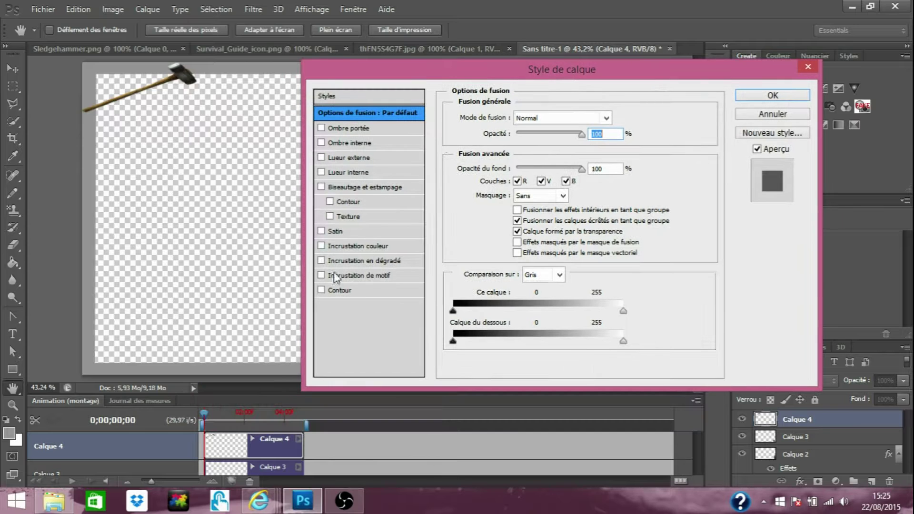
{"action": "left_click", "coordinate": [325, 291]}
{"action": "left_click", "coordinate": [373, 287]}
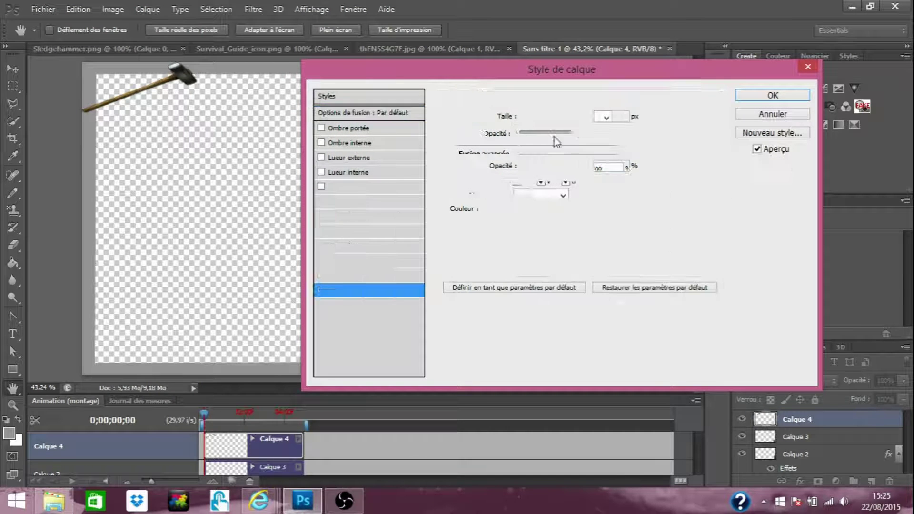
{"action": "left_click", "coordinate": [524, 116]}
{"action": "left_click_drag", "start_coordinate": [524, 117], "coordinate": [526, 117]}
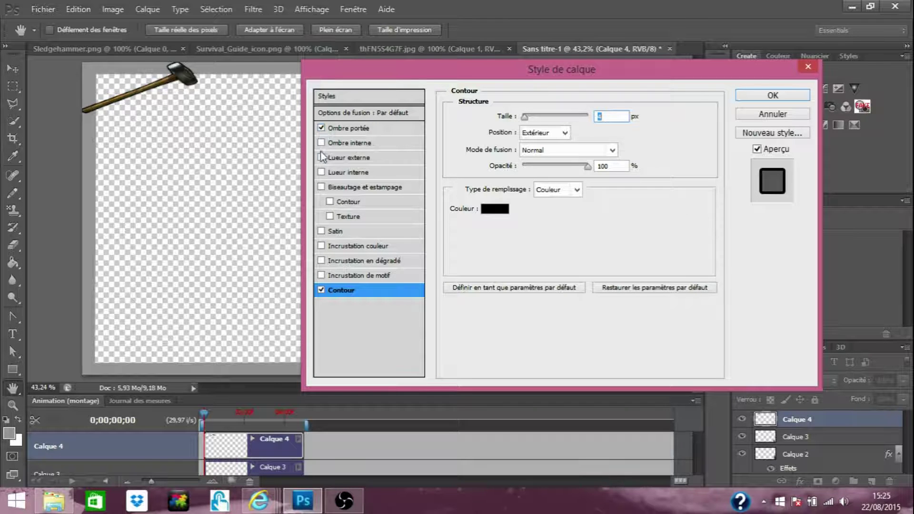
{"action": "left_click", "coordinate": [322, 187]}
{"action": "left_click", "coordinate": [772, 95]}
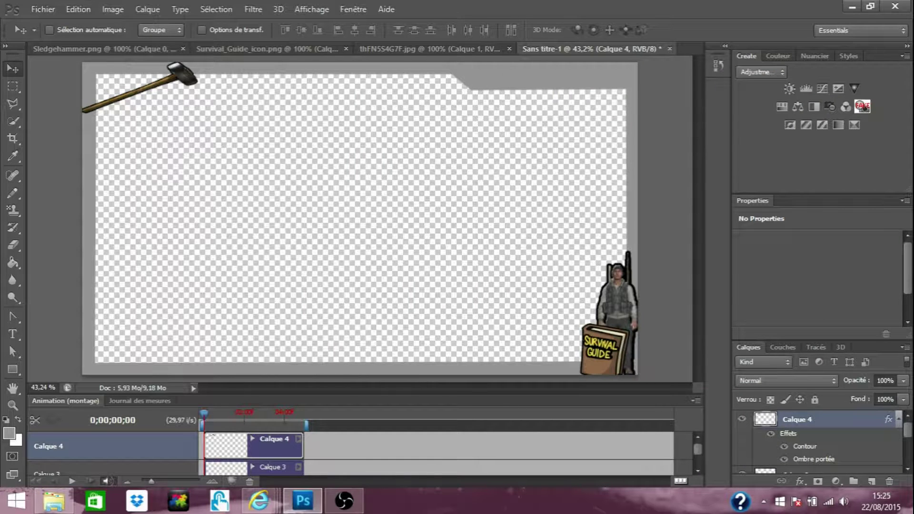
{"action": "mouse_move", "coordinate": [911, 431]}
{"action": "left_mouse_down"}
{"action": "mouse_move", "coordinate": [909, 465]}
{"action": "mouse_move", "coordinate": [907, 419]}
{"action": "left_mouse_up"}
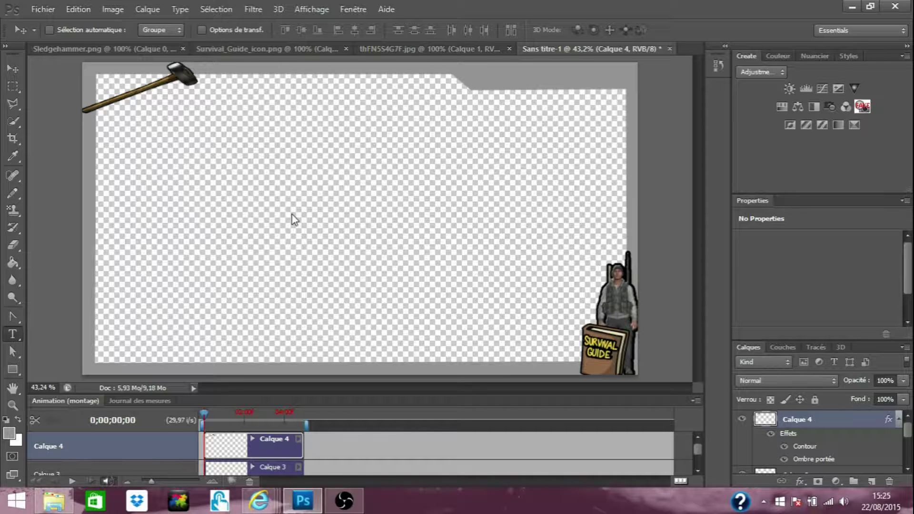
Add the white text "GAMING LIVE" in Impact at 41 pt and move it onto the grey tab at the frame's upper right
{"action": "key", "text": "t"}
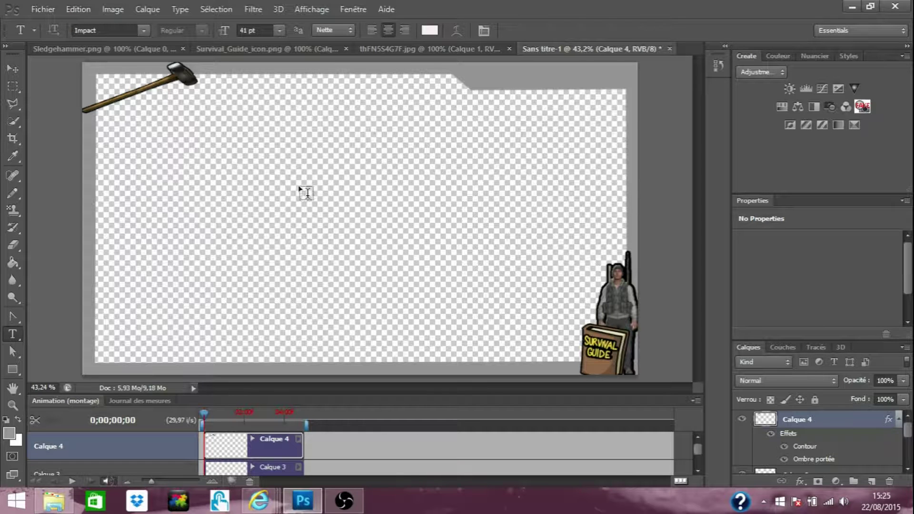
{"action": "left_click", "coordinate": [299, 190]}
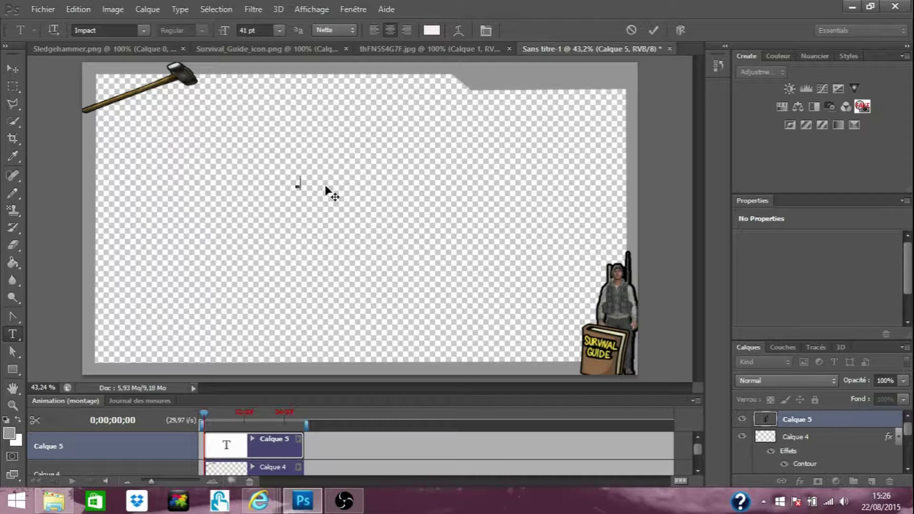
{"action": "type", "text": "SURVIVAL GUI"}
{"action": "left_click", "coordinate": [12, 69]}
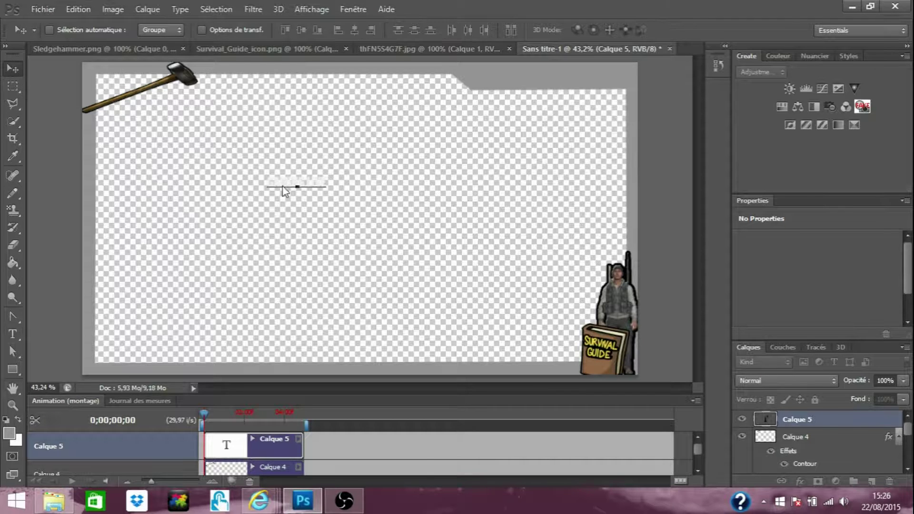
{"action": "left_click_drag", "start_coordinate": [290, 187], "coordinate": [529, 77]}
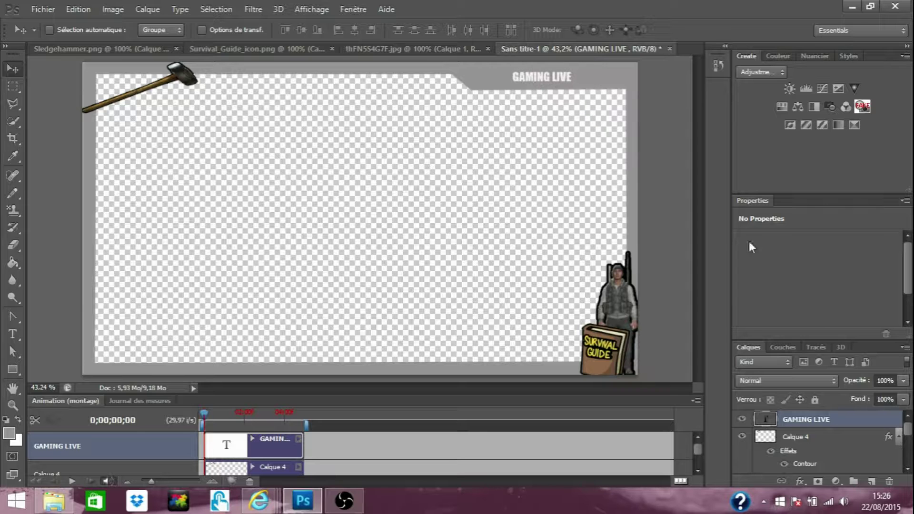
Set the GAMING LIVE text's font size to 72 pt and adjust its position so it fits on the grey tab
{"action": "double_click", "coordinate": [765, 420]}
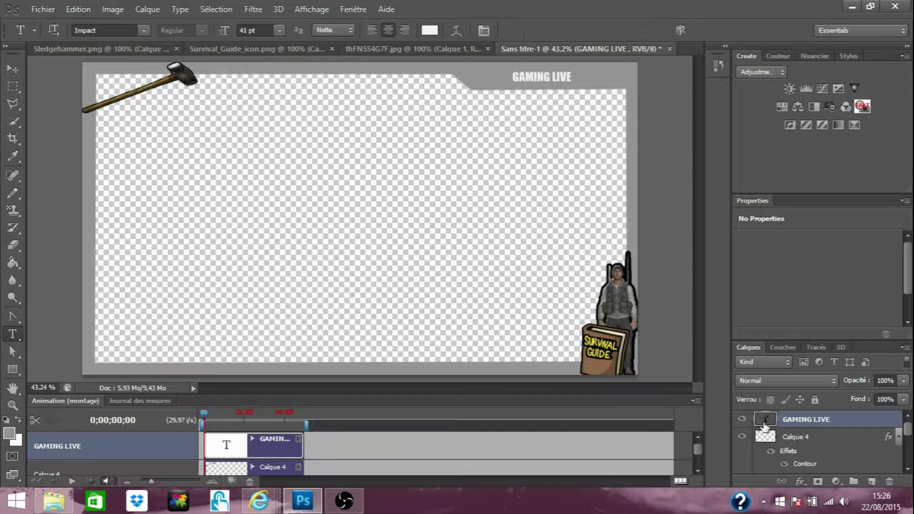
{"action": "left_click", "coordinate": [280, 31]}
{"action": "left_click", "coordinate": [271, 257]}
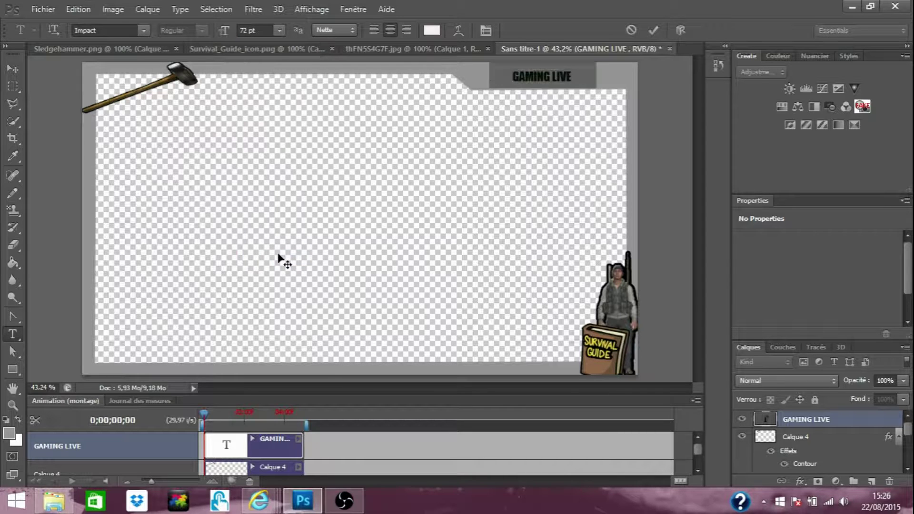
{"action": "left_click_drag", "start_coordinate": [502, 113], "coordinate": [506, 114]}
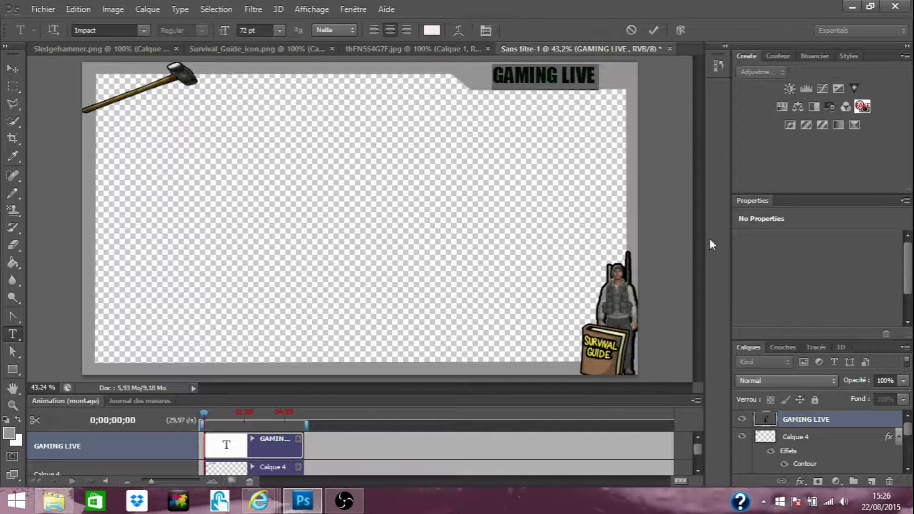
{"action": "left_click", "coordinate": [13, 70]}
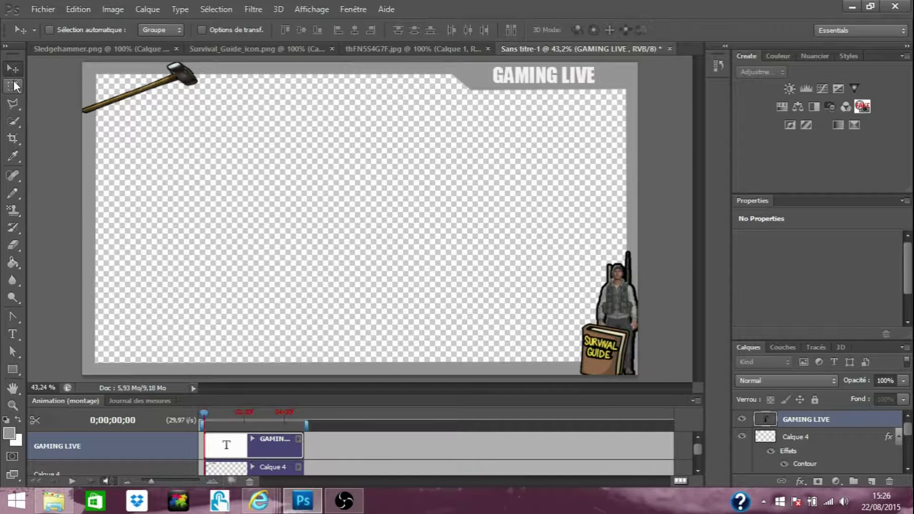
Add a thin black outside Stroke, a textured Bevel and Emboss and a Drop Shadow to the GAMING LIVE text layer, and apply the layer style
{"action": "left_click", "coordinate": [13, 86]}
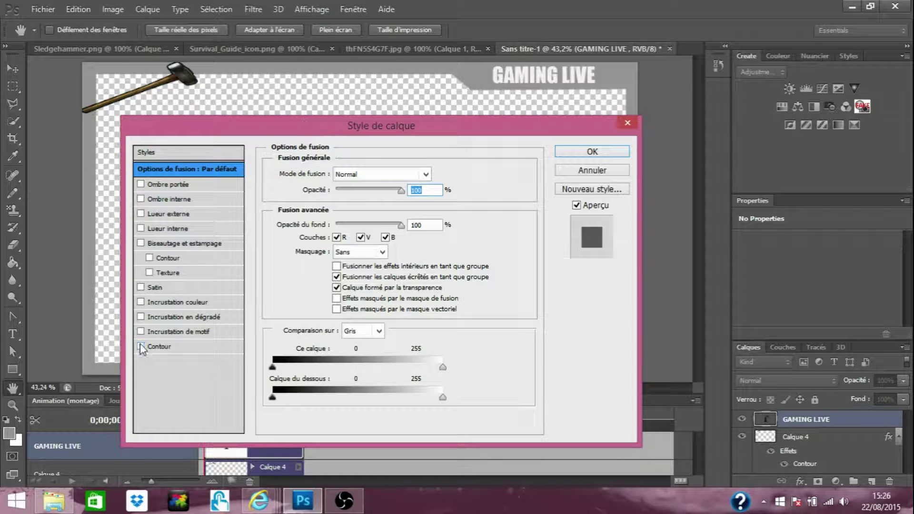
{"action": "left_click", "coordinate": [141, 346]}
{"action": "left_click", "coordinate": [185, 346]}
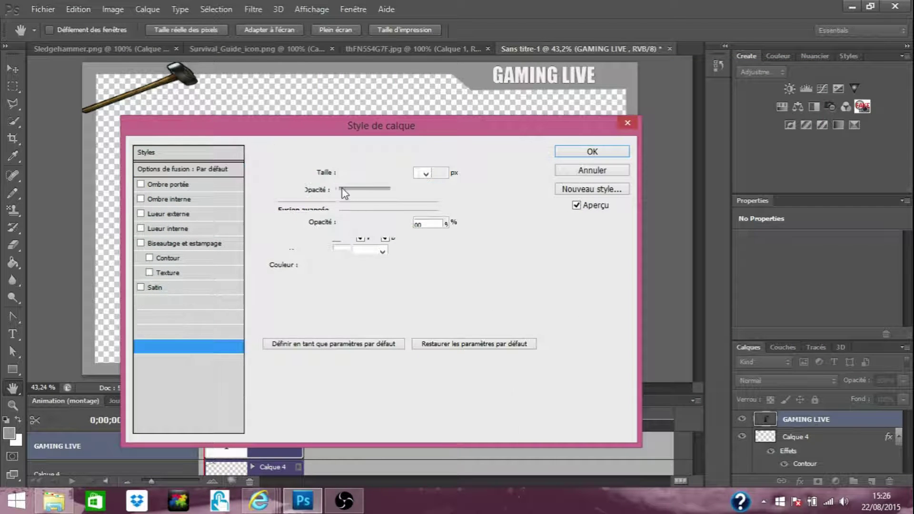
{"action": "left_click_drag", "start_coordinate": [344, 175], "coordinate": [345, 177]}
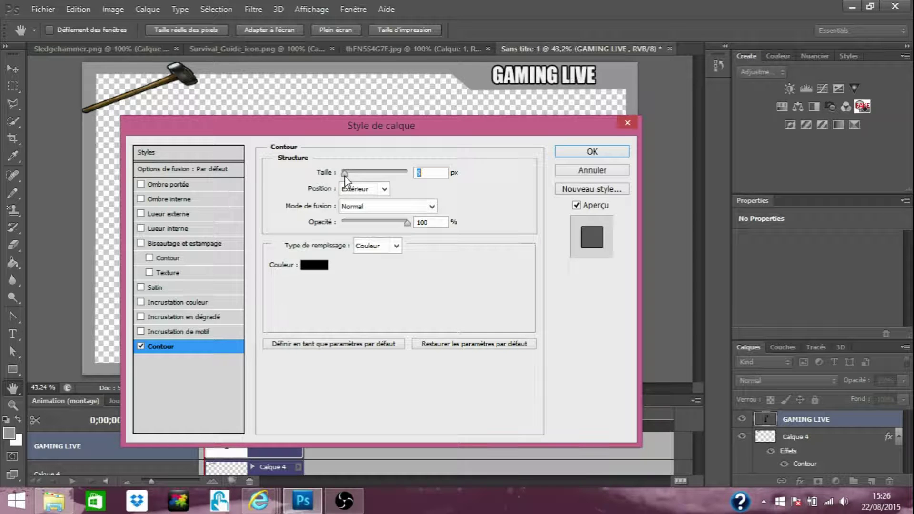
{"action": "left_click", "coordinate": [141, 243]}
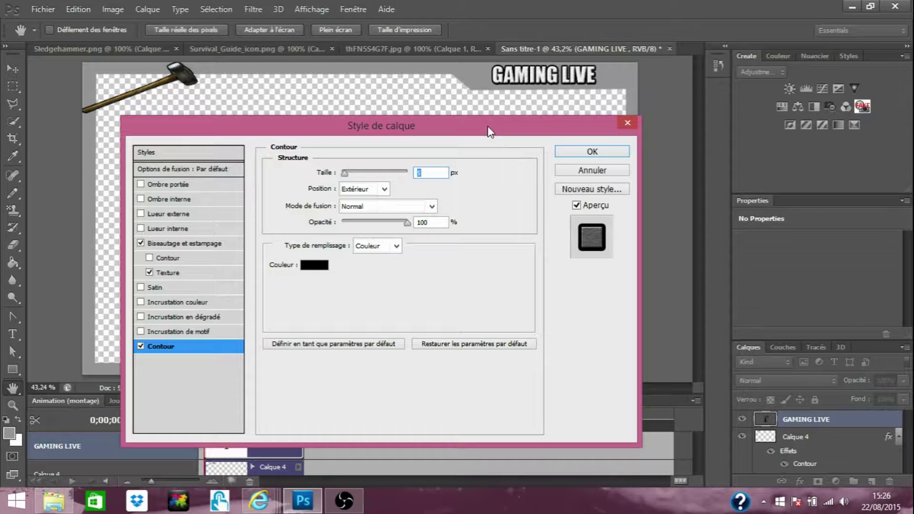
{"action": "left_click_drag", "start_coordinate": [488, 126], "coordinate": [537, 153]}
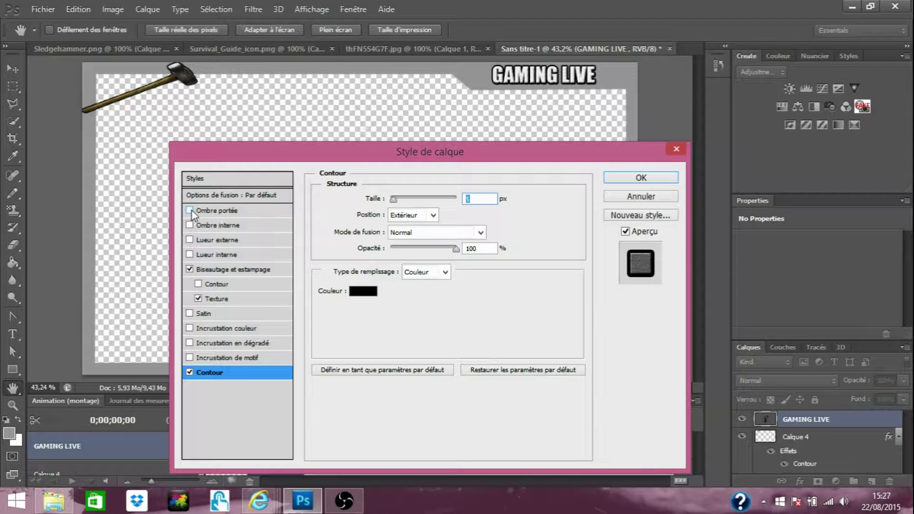
{"action": "left_click", "coordinate": [625, 179]}
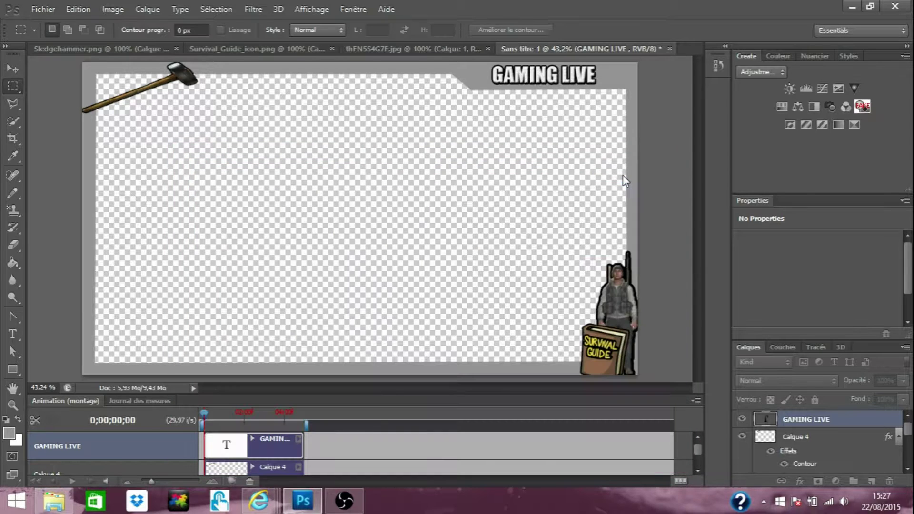
Give the grey frame's layer, Calque 1, a black outside Stroke of 9 px, a Drop Shadow and a Bevel and Emboss effect
{"action": "scroll", "coordinate": [812, 457], "scroll_direction": "down", "scroll_amount": 2}
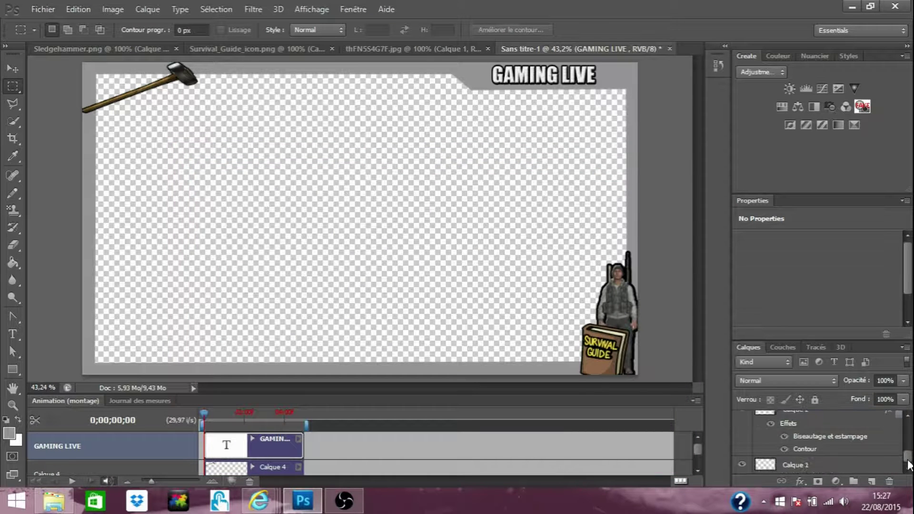
{"action": "left_click", "coordinate": [796, 465]}
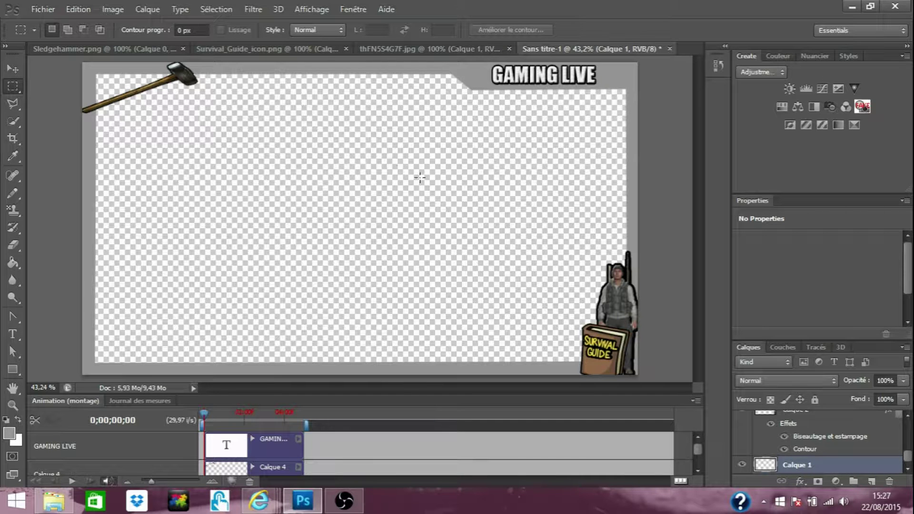
{"action": "key", "text": "h"}
{"action": "double_click", "coordinate": [886, 469]}
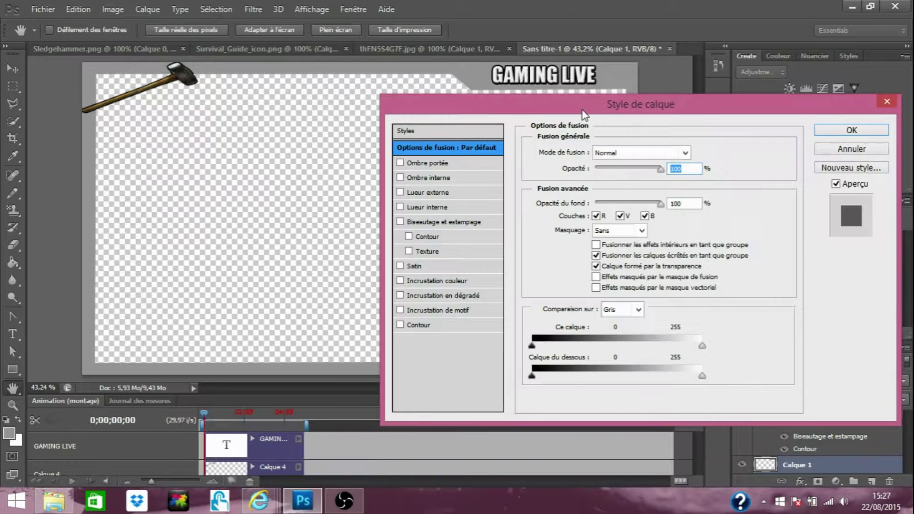
{"action": "mouse_move", "coordinate": [629, 105]}
{"action": "left_mouse_down"}
{"action": "mouse_move", "coordinate": [714, 31]}
{"action": "mouse_move", "coordinate": [721, 40]}
{"action": "left_mouse_up"}
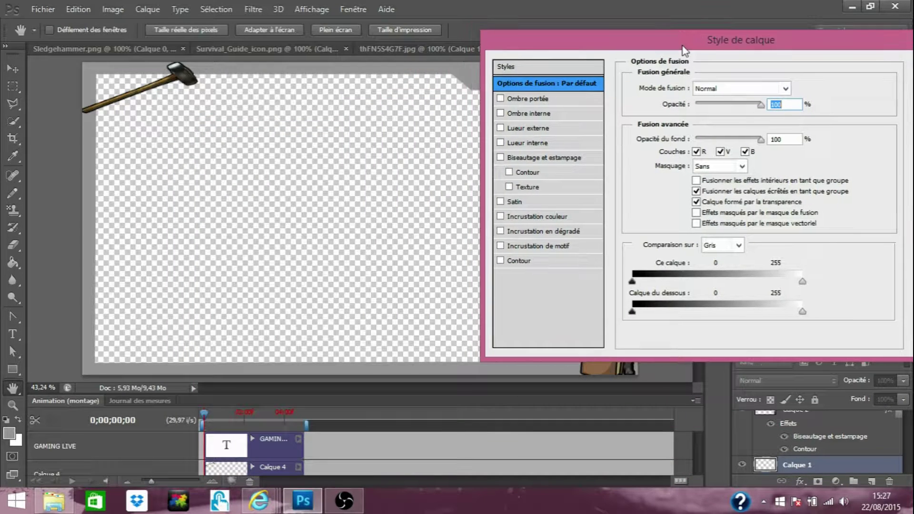
{"action": "left_click", "coordinate": [501, 260]}
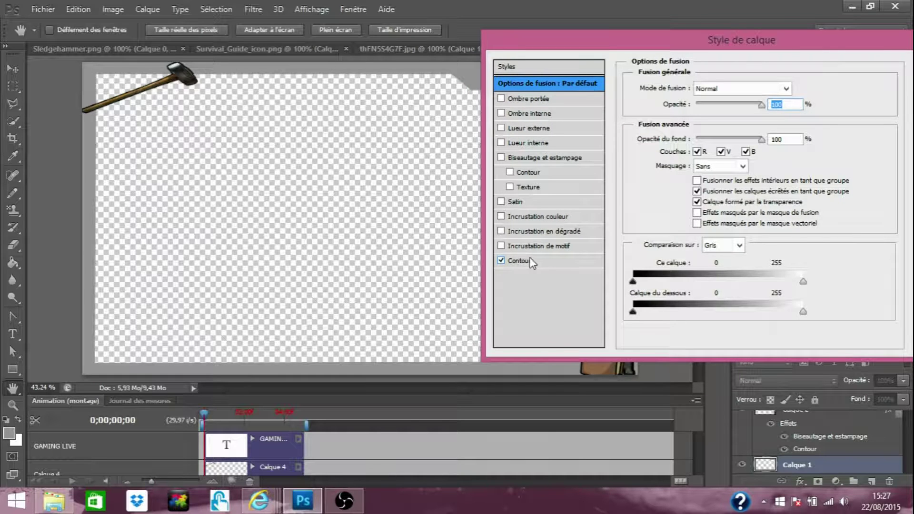
{"action": "left_click", "coordinate": [519, 261]}
{"action": "left_click_drag", "start_coordinate": [701, 90], "coordinate": [709, 93]}
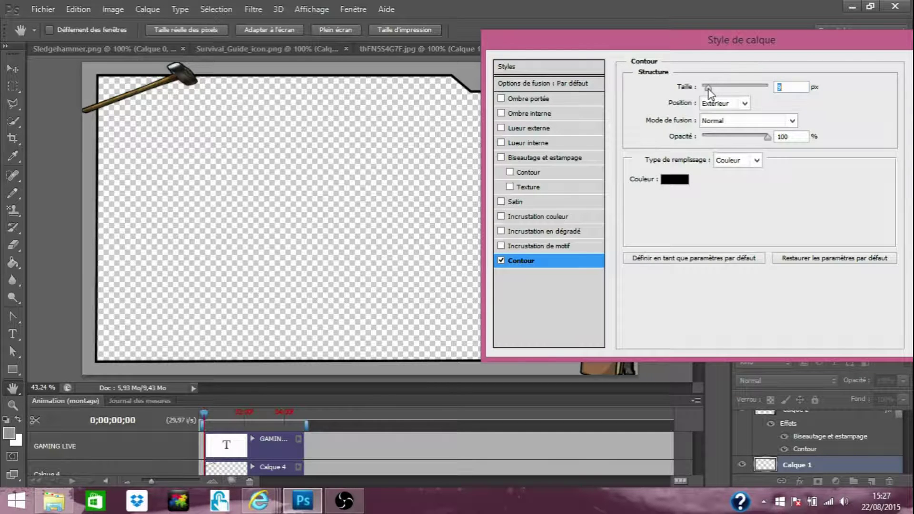
{"action": "left_click", "coordinate": [501, 98]}
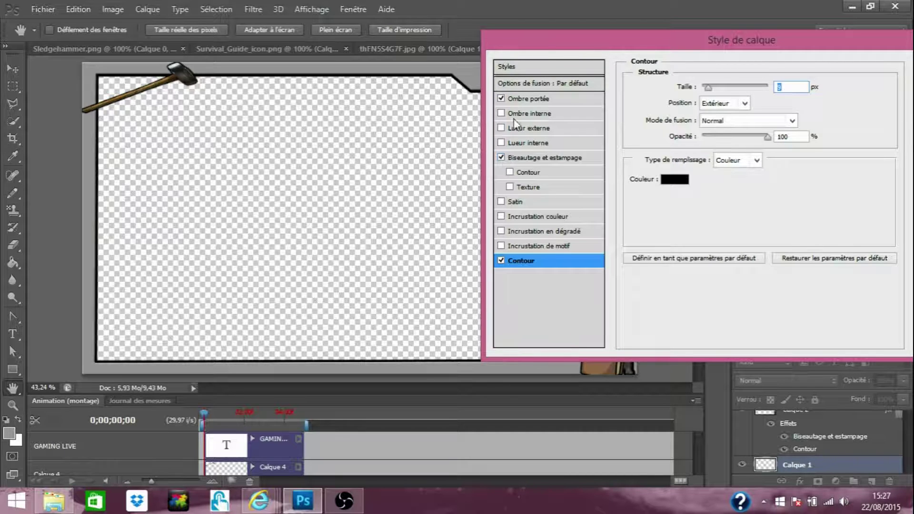
{"action": "left_click_drag", "start_coordinate": [550, 49], "coordinate": [460, 118]}
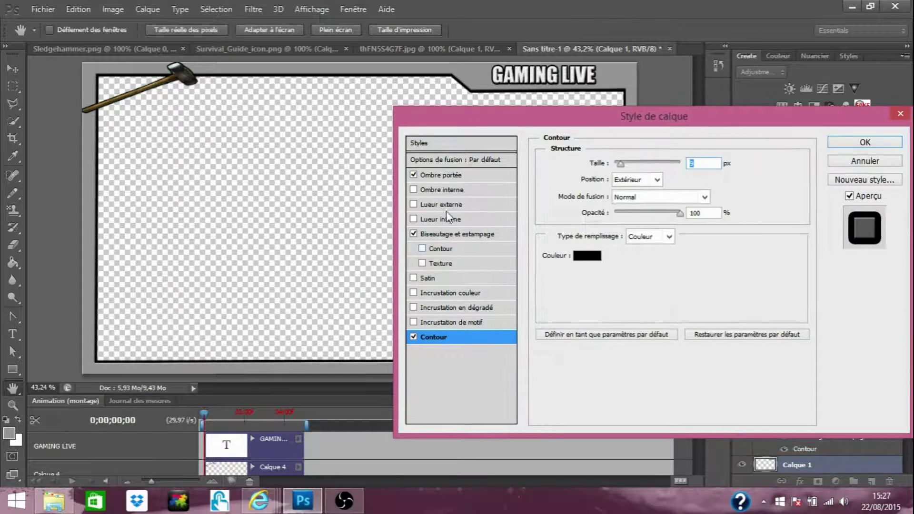
Set the depth of the frame's inner bevel to 154 % and apply the layer style
{"action": "left_click", "coordinate": [510, 233]}
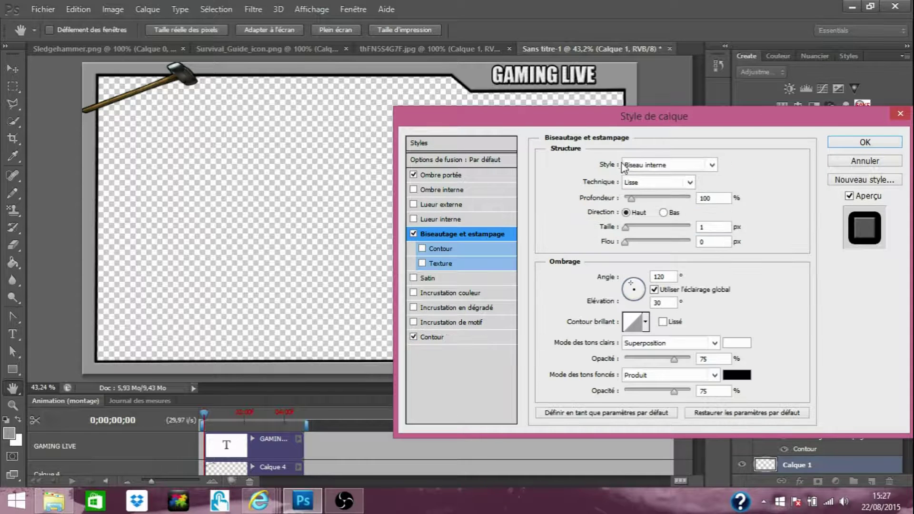
{"action": "left_click", "coordinate": [633, 198]}
{"action": "left_click_drag", "start_coordinate": [635, 198], "coordinate": [634, 199]}
{"action": "left_click_drag", "start_coordinate": [654, 120], "coordinate": [474, 134]}
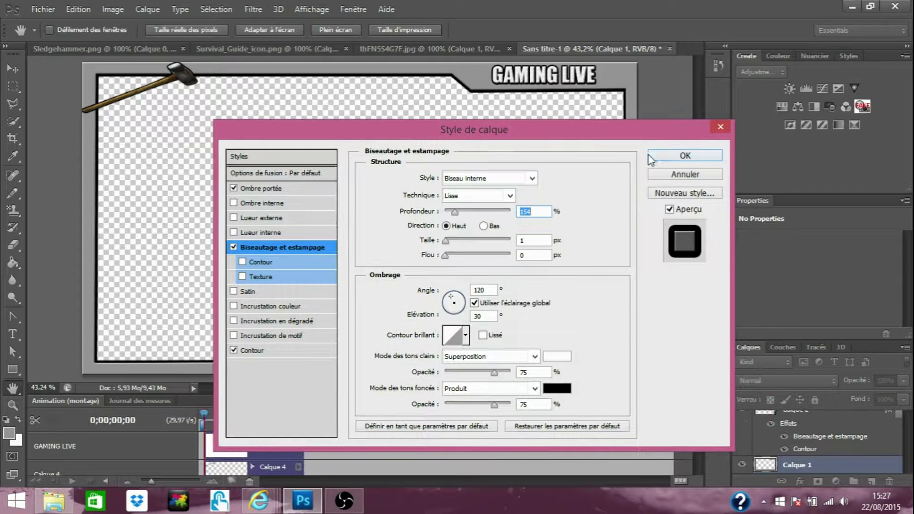
{"action": "left_click", "coordinate": [658, 155]}
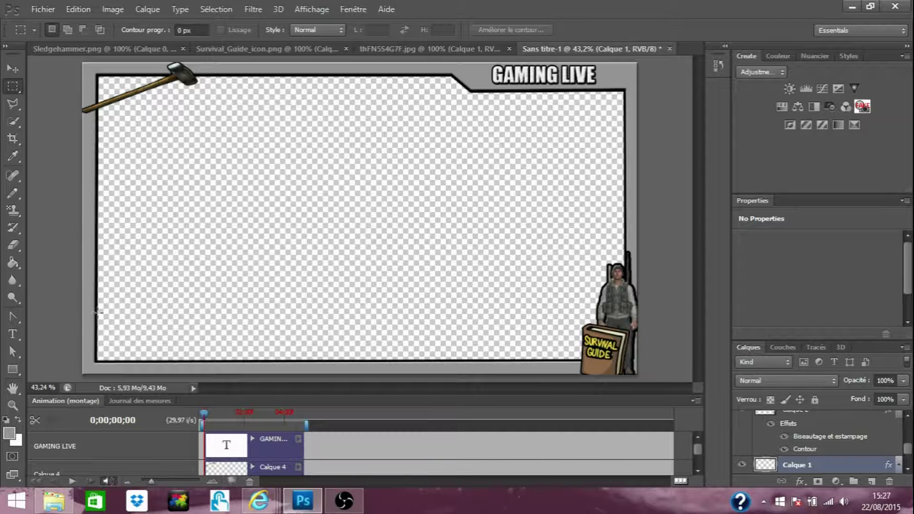
Outline a small tab with a slanted right end over the frame's lower-left corner using the Polygonal Lasso
{"action": "left_click", "coordinate": [13, 103]}
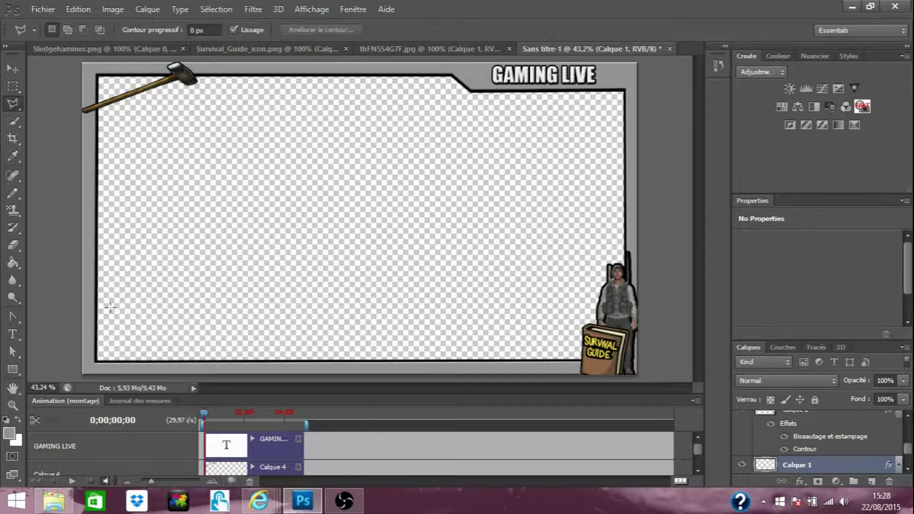
{"action": "left_click", "coordinate": [92, 329]}
{"action": "left_click", "coordinate": [93, 342]}
{"action": "left_click", "coordinate": [156, 340]}
{"action": "left_click", "coordinate": [179, 369]}
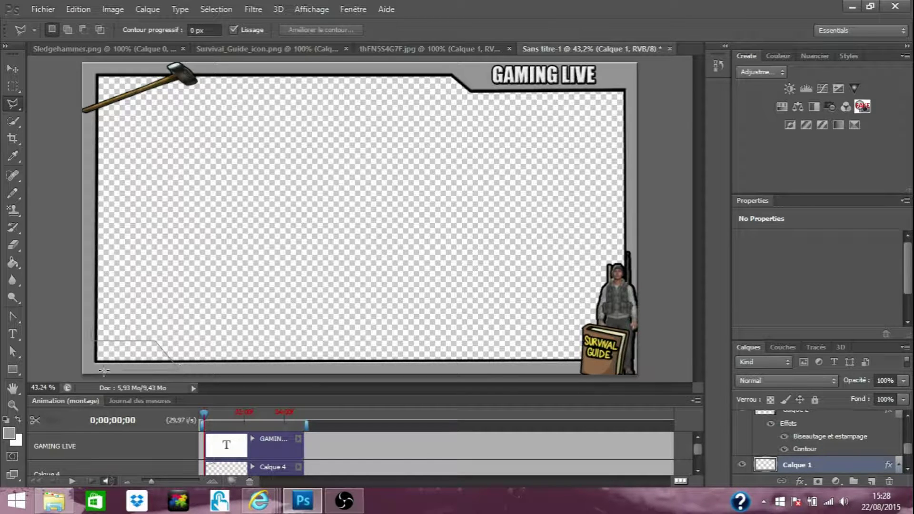
{"action": "left_click", "coordinate": [90, 332]}
Fill the lower-left tab selection with the grey foreground colour on Calque 1 and deselect it
{"action": "left_click", "coordinate": [14, 262]}
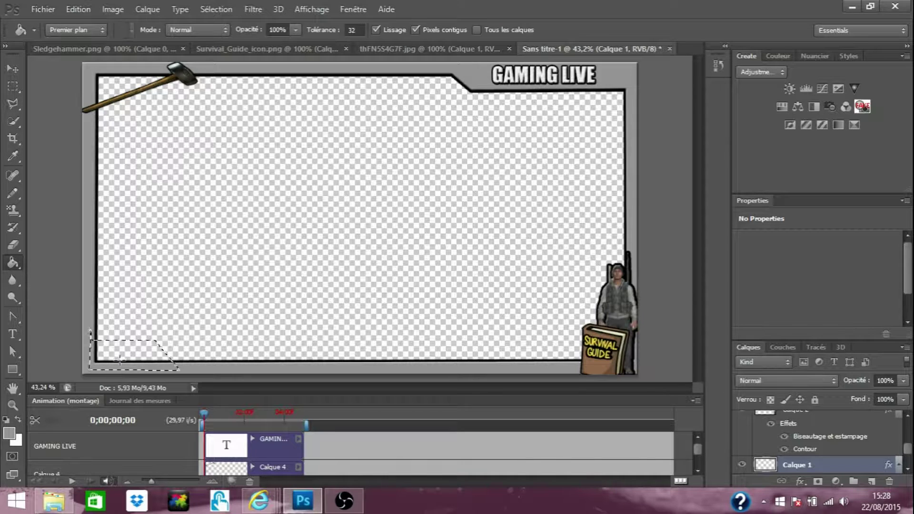
{"action": "left_click", "coordinate": [126, 357]}
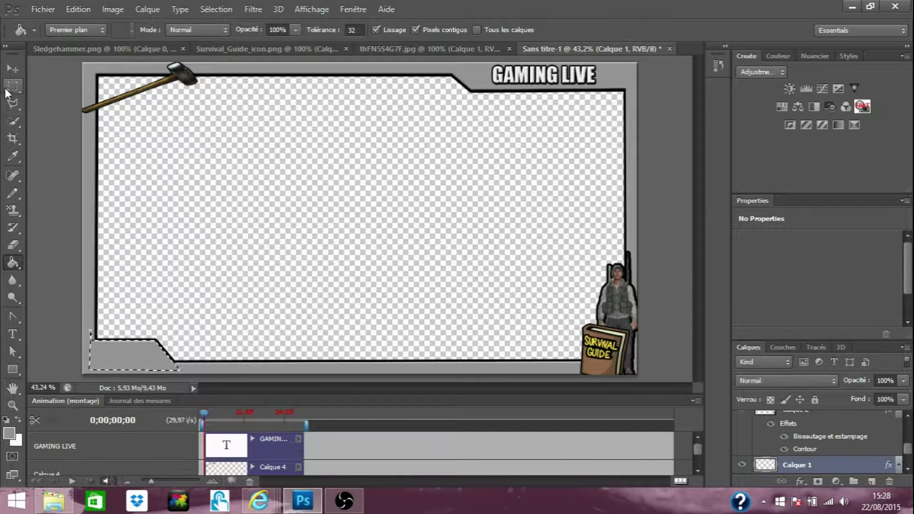
{"action": "key", "text": "m"}
{"action": "key", "text": "ctrl+d"}
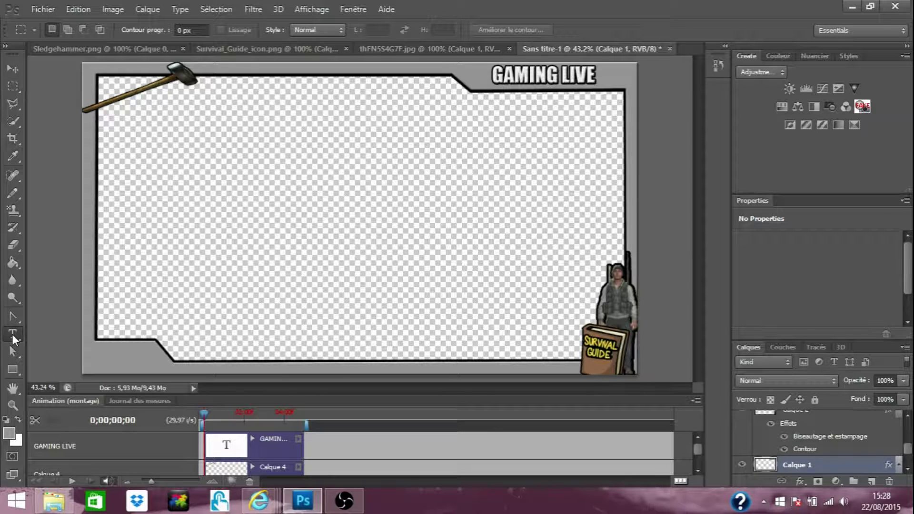
Add the white text "ON AIR" in Impact at 72 pt and place it on the grey tab at the frame's lower left
{"action": "left_click", "coordinate": [14, 334]}
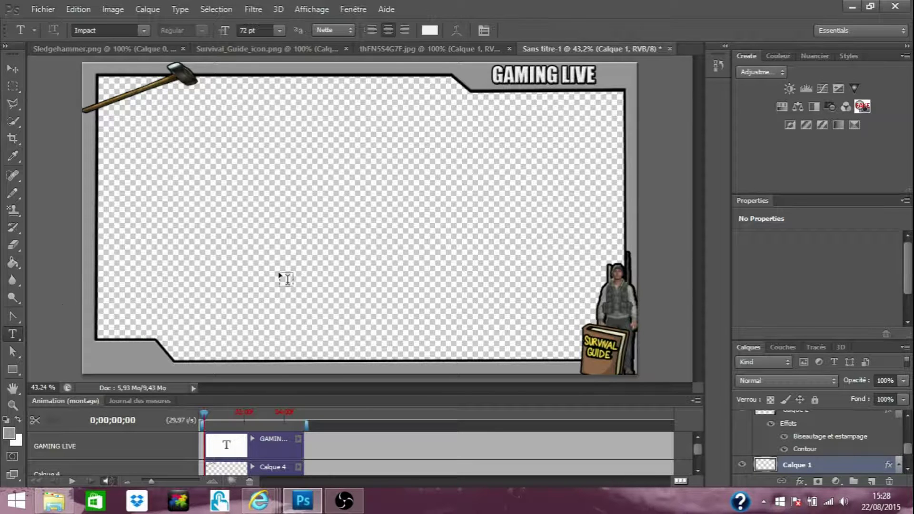
{"action": "left_click", "coordinate": [263, 252]}
{"action": "type", "text": "WEBCAM"}
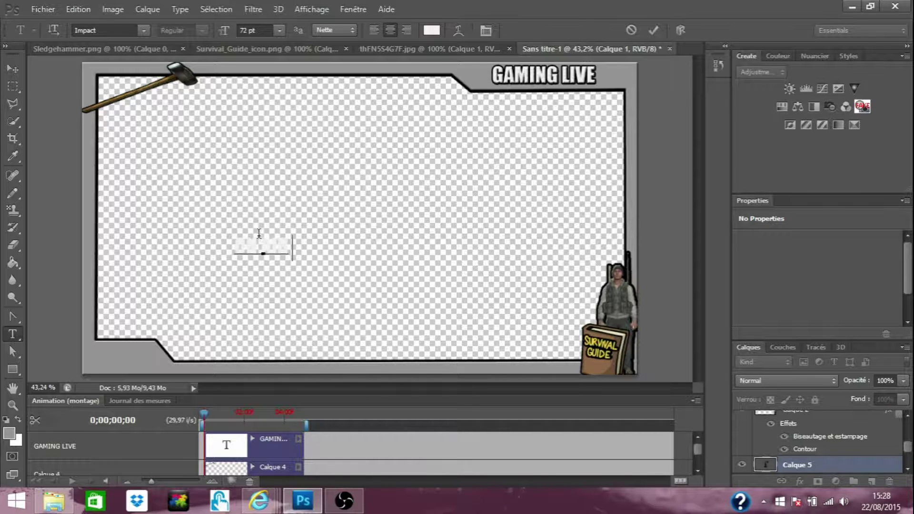
{"action": "left_click_drag", "start_coordinate": [242, 233], "coordinate": [121, 338]}
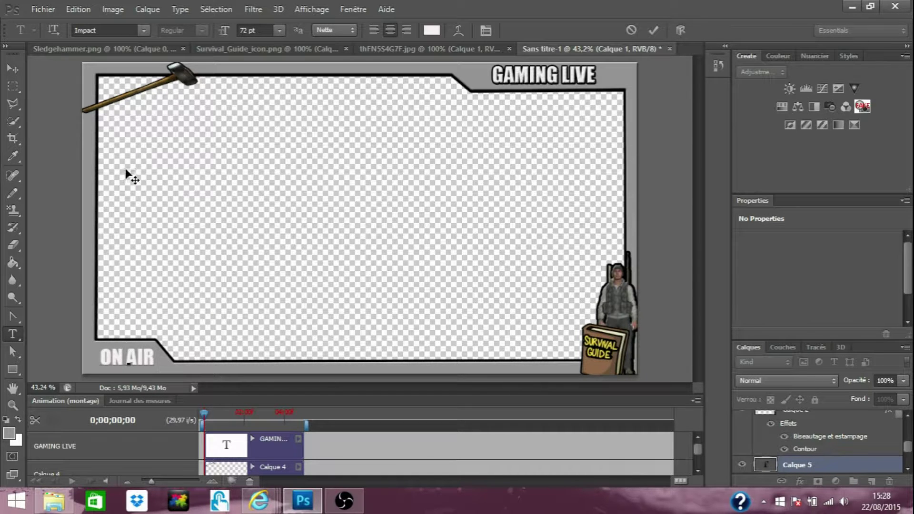
{"action": "left_click_drag", "start_coordinate": [909, 453], "coordinate": [910, 431]}
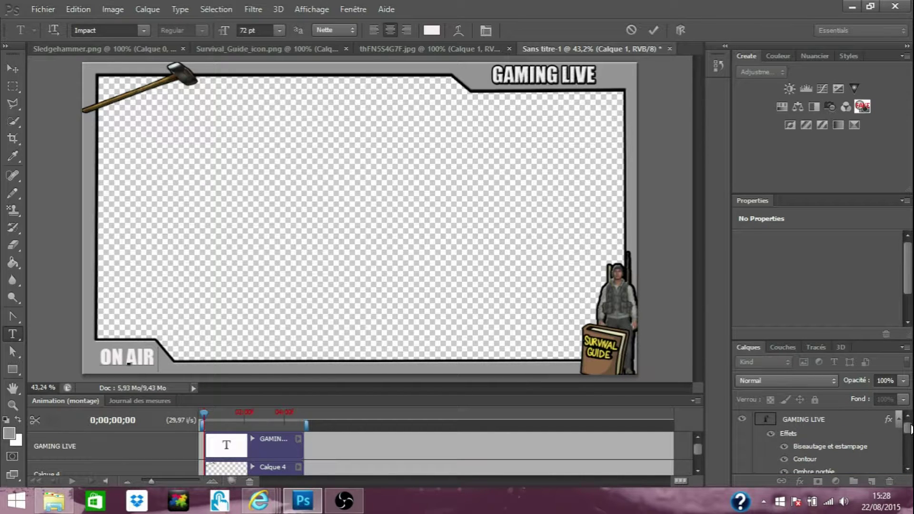
{"action": "left_click_drag", "start_coordinate": [911, 428], "coordinate": [909, 450]}
{"action": "left_click", "coordinate": [872, 448]}
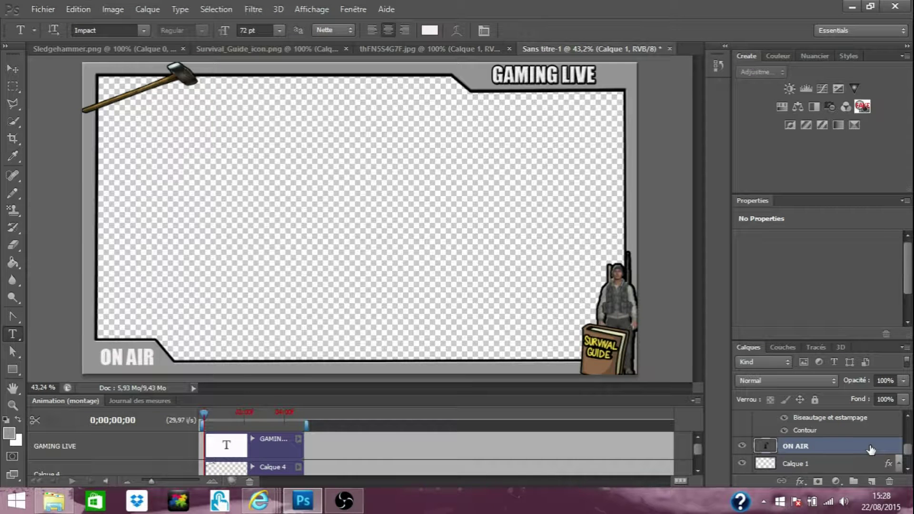
Add a black outside Stroke and a textured Bevel and Emboss to the ON AIR text layer, and apply the layer style
{"action": "double_click", "coordinate": [870, 450]}
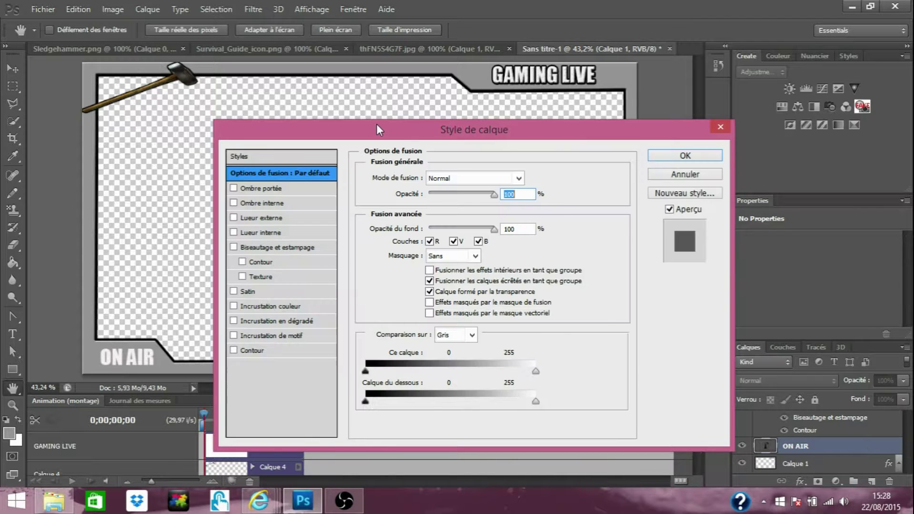
{"action": "left_click_drag", "start_coordinate": [376, 124], "coordinate": [575, 88]}
{"action": "left_click", "coordinate": [432, 314]}
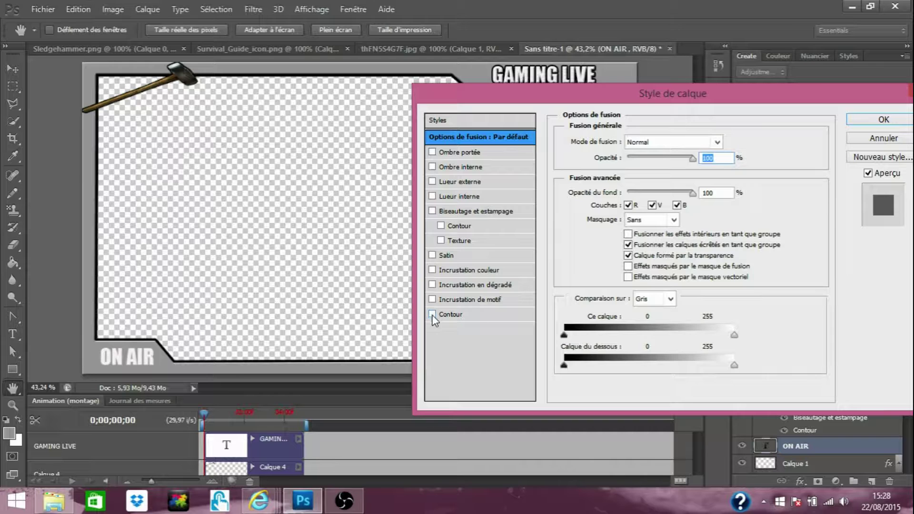
{"action": "left_click", "coordinate": [476, 314]}
{"action": "left_click_drag", "start_coordinate": [636, 144], "coordinate": [639, 144]}
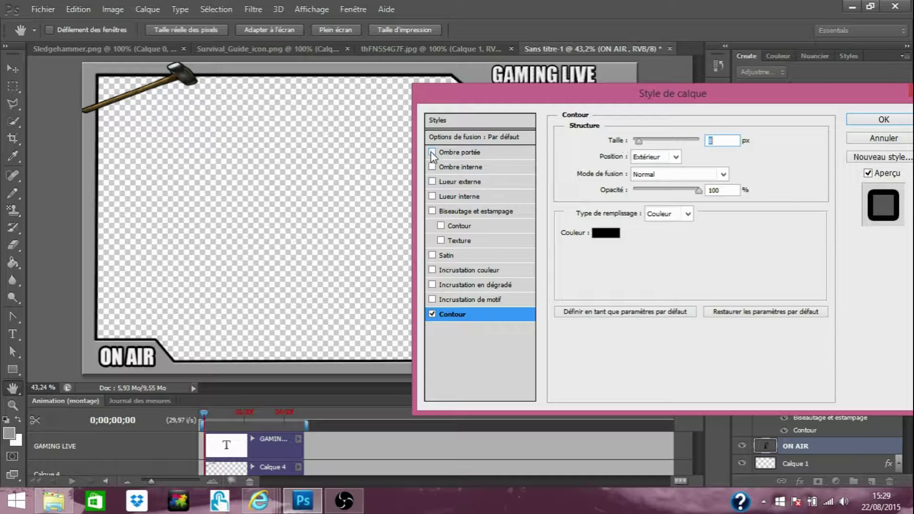
{"action": "left_click", "coordinate": [432, 211]}
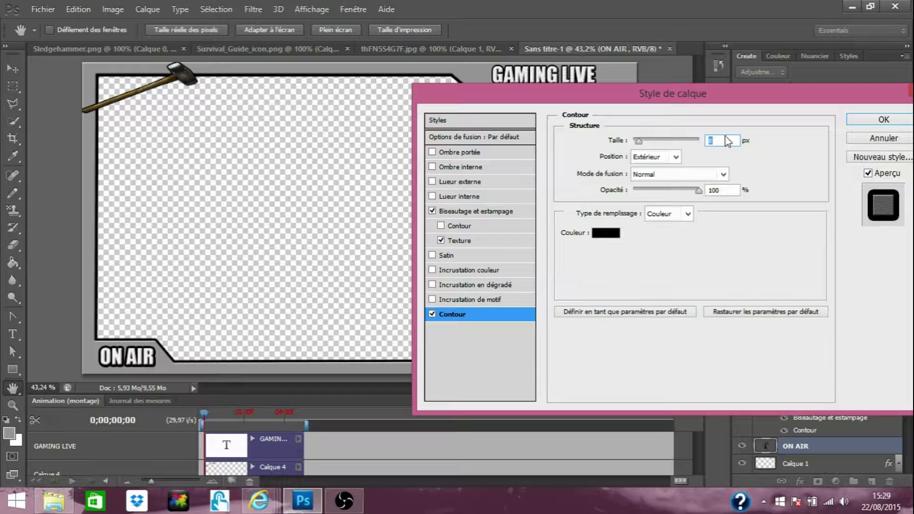
{"action": "left_click", "coordinate": [850, 117]}
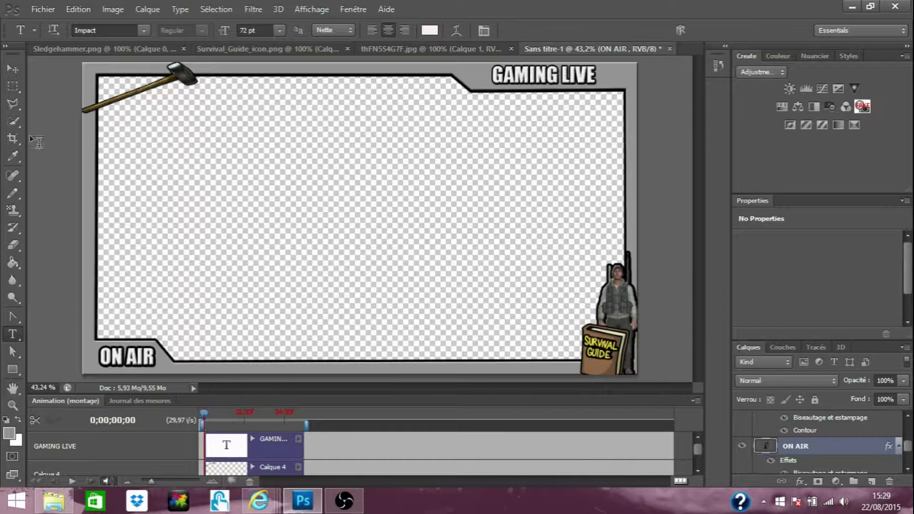
On Calque 1, outline the frame's upper-left corner between the sledgehammer's head and handle end with the Polygonal Lasso
{"action": "left_click", "coordinate": [14, 103]}
{"action": "left_click_drag", "start_coordinate": [909, 452], "coordinate": [909, 464]}
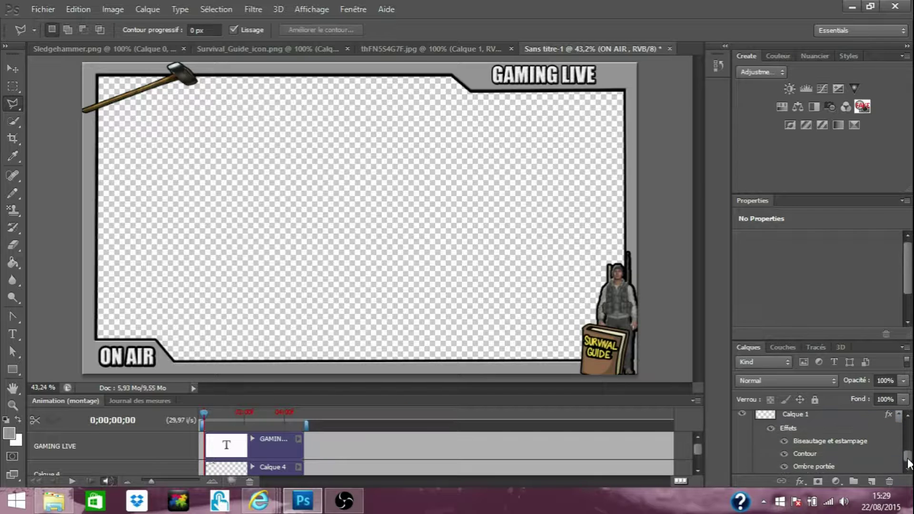
{"action": "left_click", "coordinate": [857, 421]}
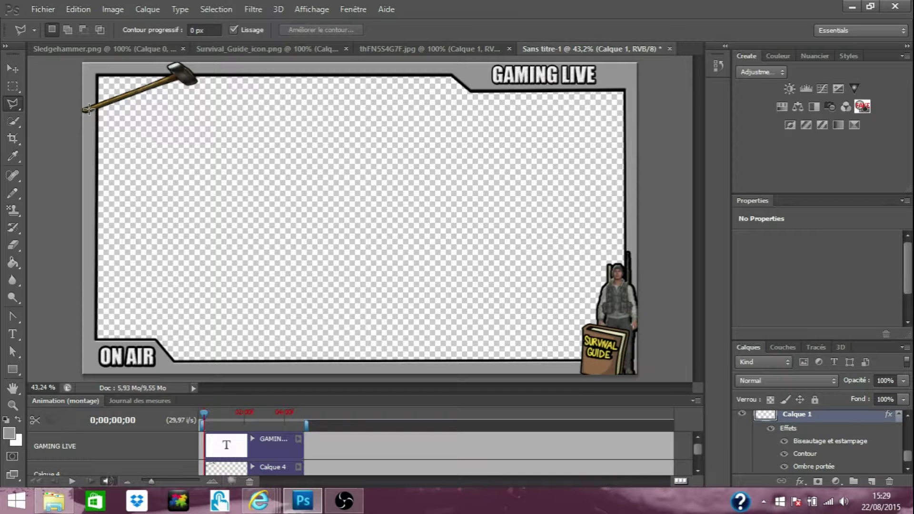
{"action": "left_click", "coordinate": [88, 67]}
{"action": "double_click", "coordinate": [88, 109]}
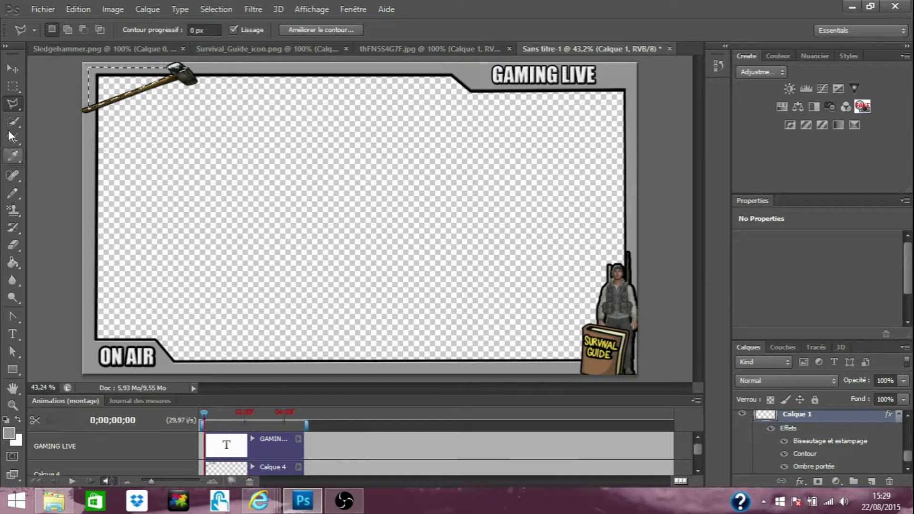
Fill the corner selection behind the sledgehammer with the grey foreground colour on Calque 1 and deselect it
{"action": "left_click", "coordinate": [13, 262]}
{"action": "left_click", "coordinate": [112, 90]}
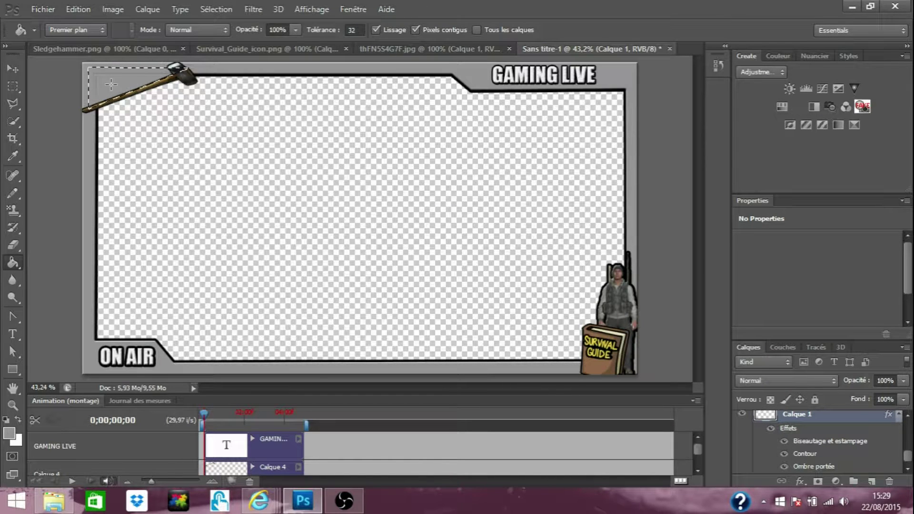
{"action": "left_click", "coordinate": [13, 86]}
{"action": "left_click", "coordinate": [60, 96]}
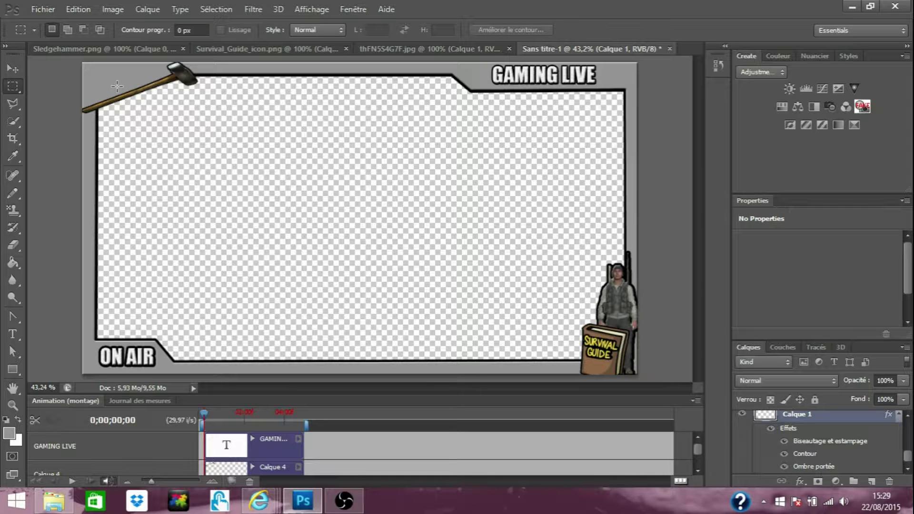
Cut a small triangular opening out of the grey corner above the sledgehammer's handle using a Polygonal Lasso selection, and deselect it
{"action": "left_click", "coordinate": [19, 104]}
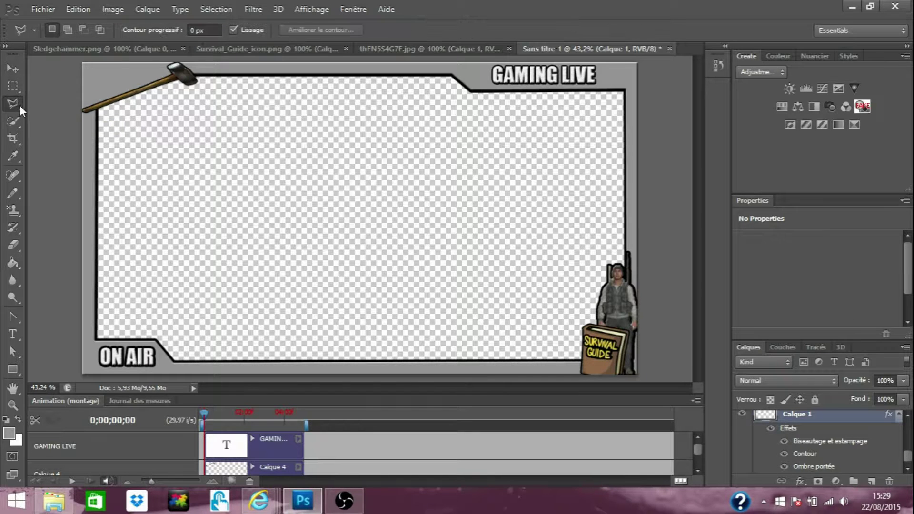
{"action": "left_click", "coordinate": [97, 72]}
{"action": "left_click", "coordinate": [97, 96]}
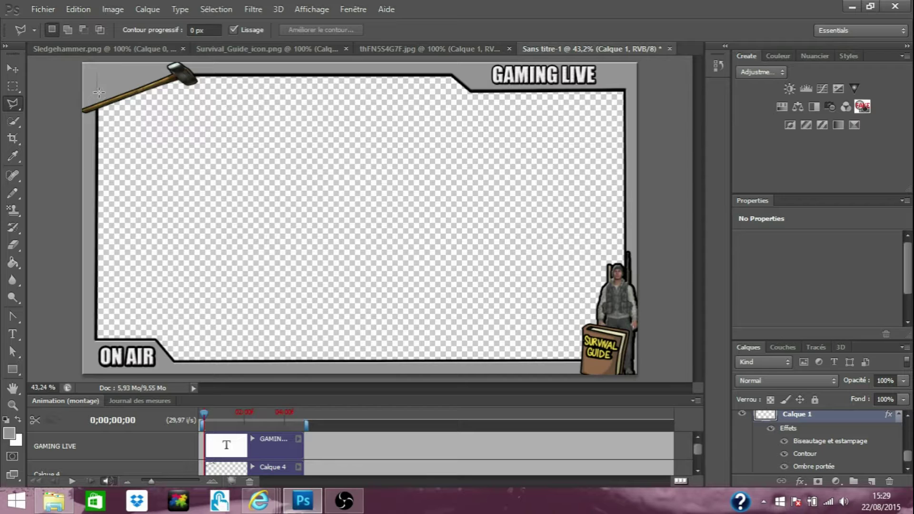
{"action": "left_click", "coordinate": [154, 73]}
{"action": "left_click", "coordinate": [98, 74]}
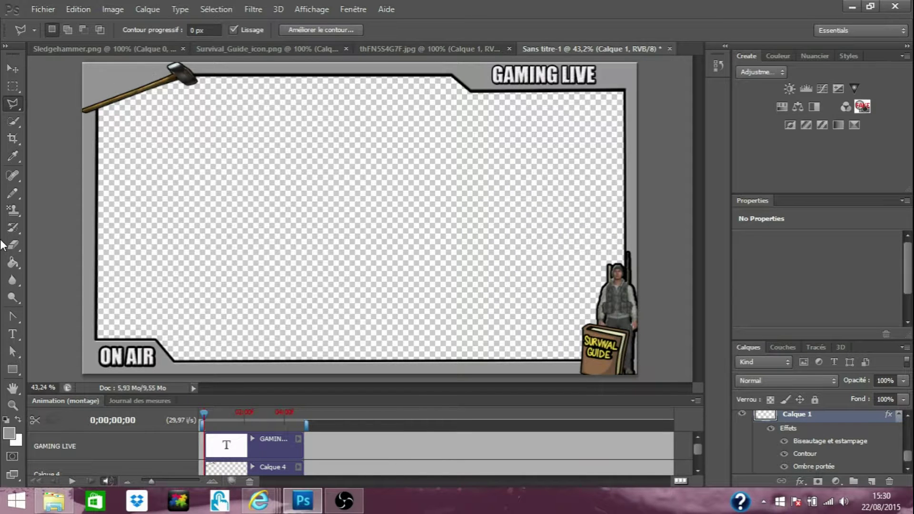
{"action": "key", "text": "Delete"}
{"action": "key", "text": "ctrl+d"}
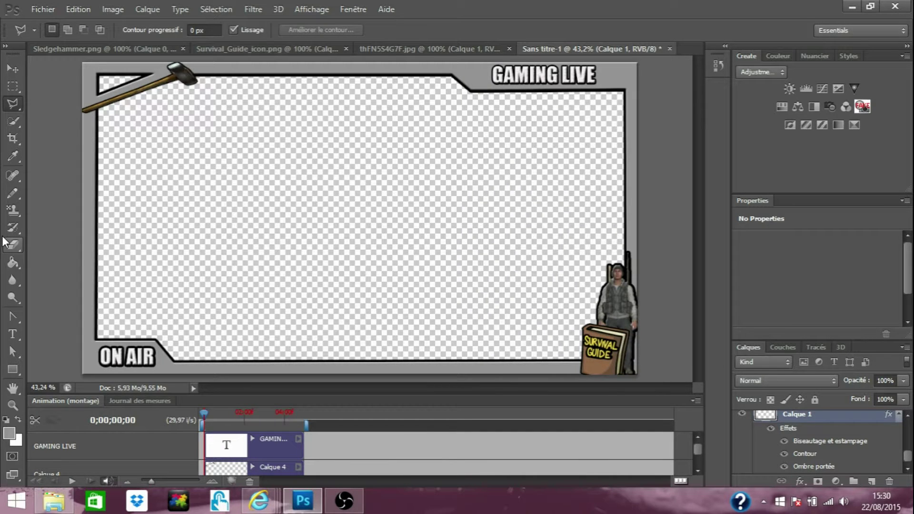